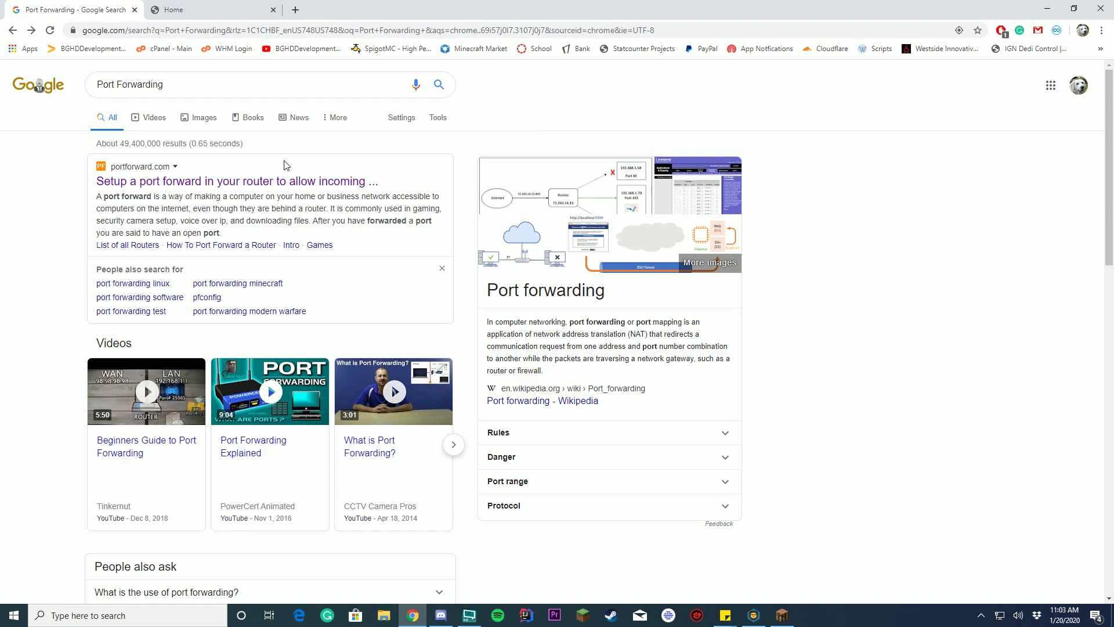
- Skim the 'Port Forwarding' results, including the portforward.com guide and Wikipedia summary
{"action": "scroll", "coordinate": [906, 204], "scroll_direction": "down", "scroll_amount": 10}
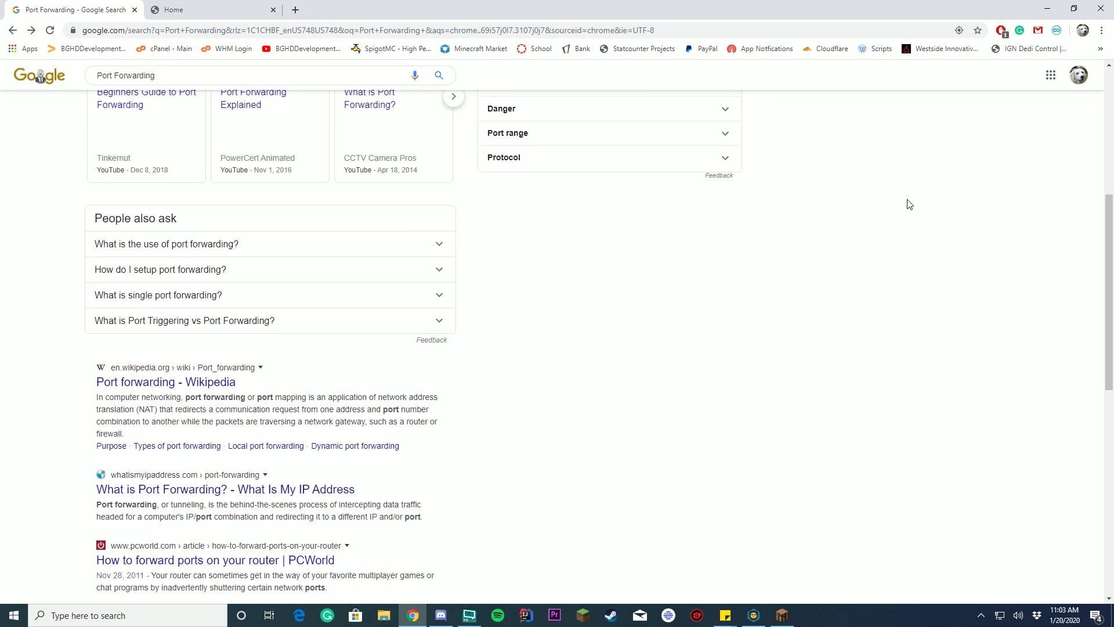
{"action": "scroll", "coordinate": [908, 204], "scroll_direction": "up", "scroll_amount": 10}
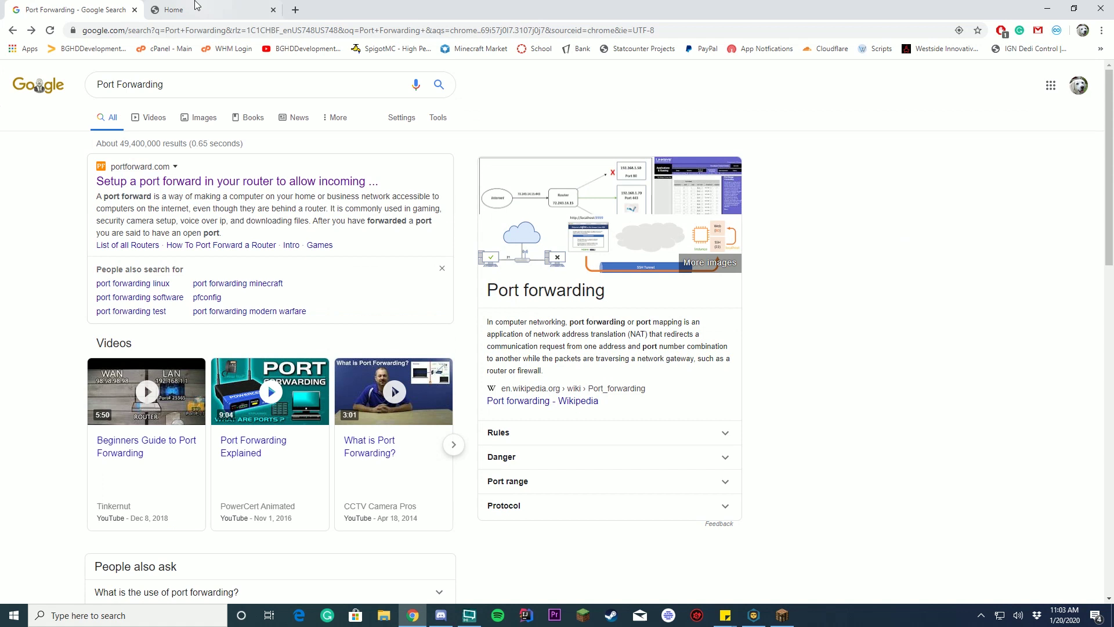
- Switch to the AT&T gateway at 192.168.1.254 and go to Settings, showing System Info Status
{"action": "left_click", "coordinate": [194, 5]}
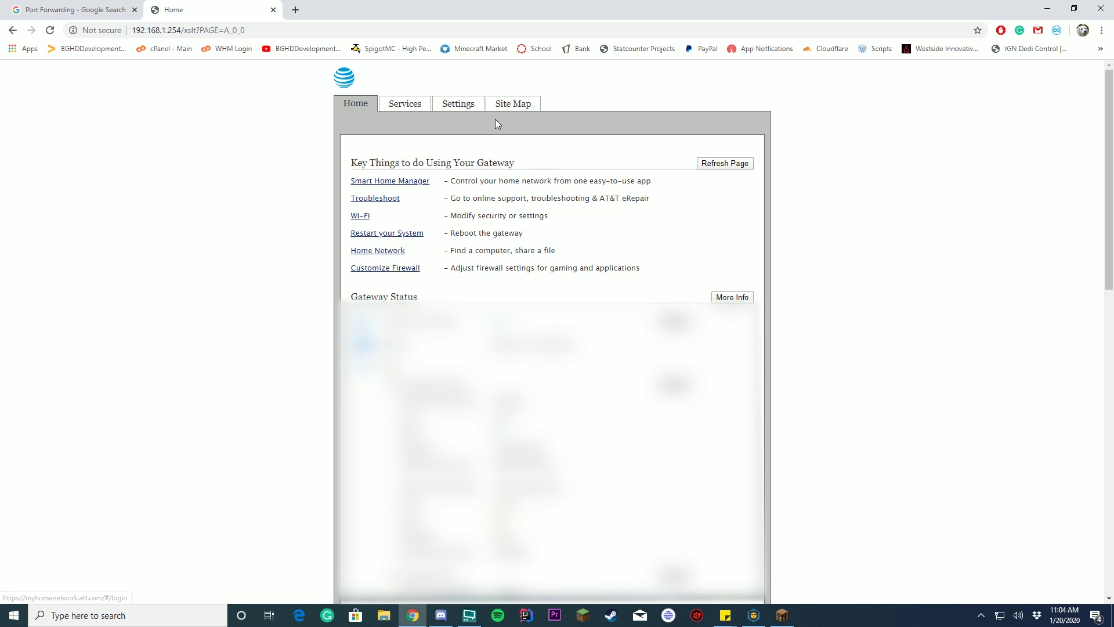
{"action": "left_click", "coordinate": [467, 108]}
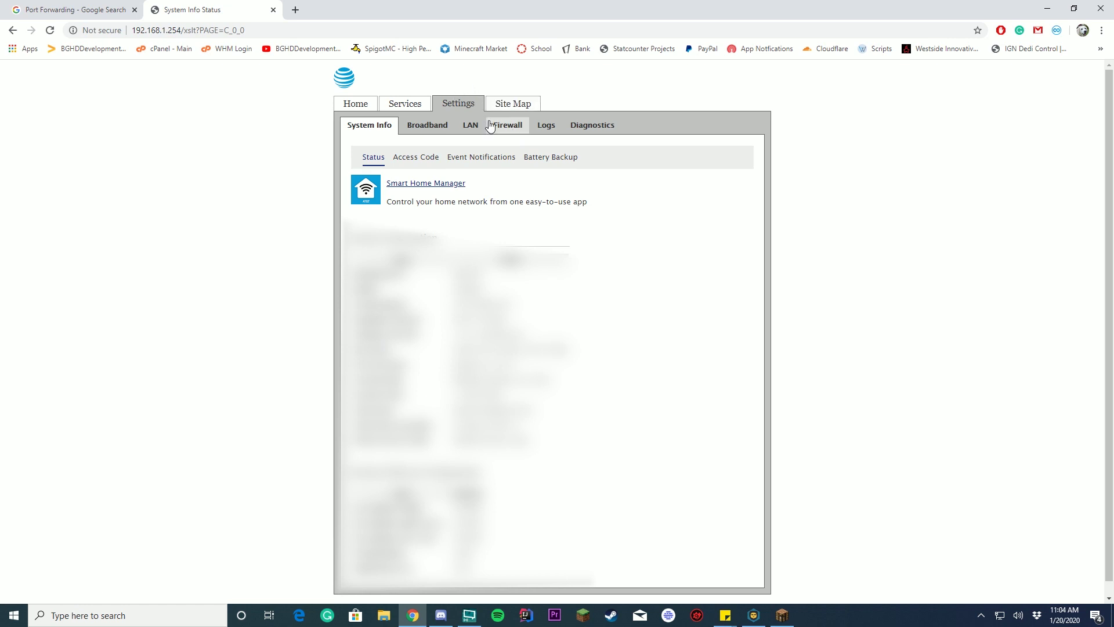
- Open the Firewall settings and inspect the MC entry's TCP port 25565 in the allowed applications
{"action": "left_click", "coordinate": [510, 126]}
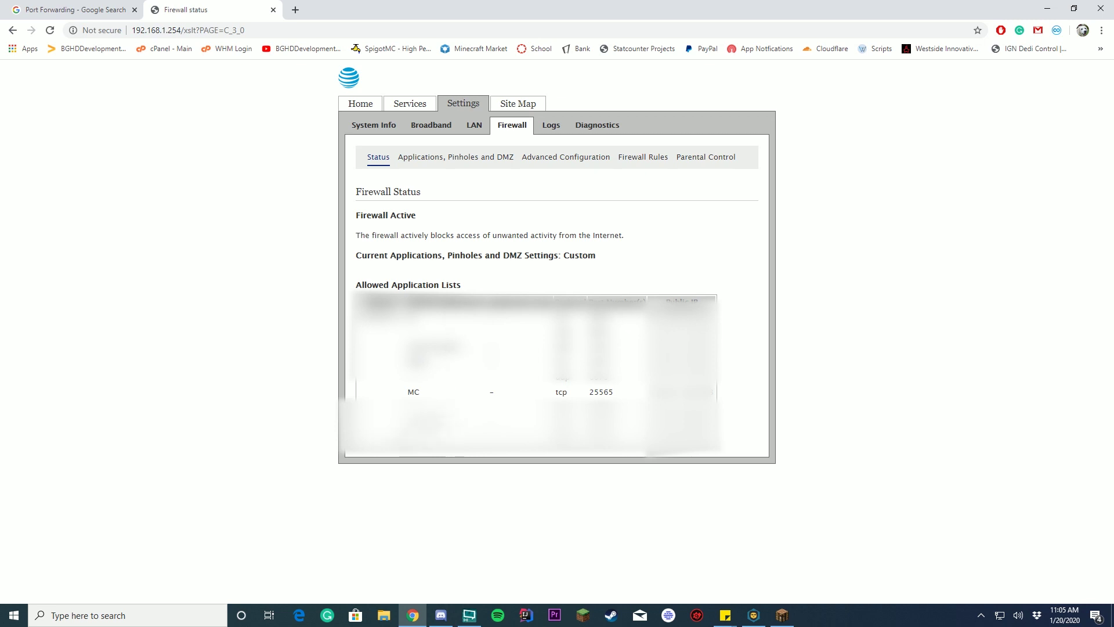
{"action": "left_click_drag", "start_coordinate": [720, 392], "coordinate": [450, 382]}
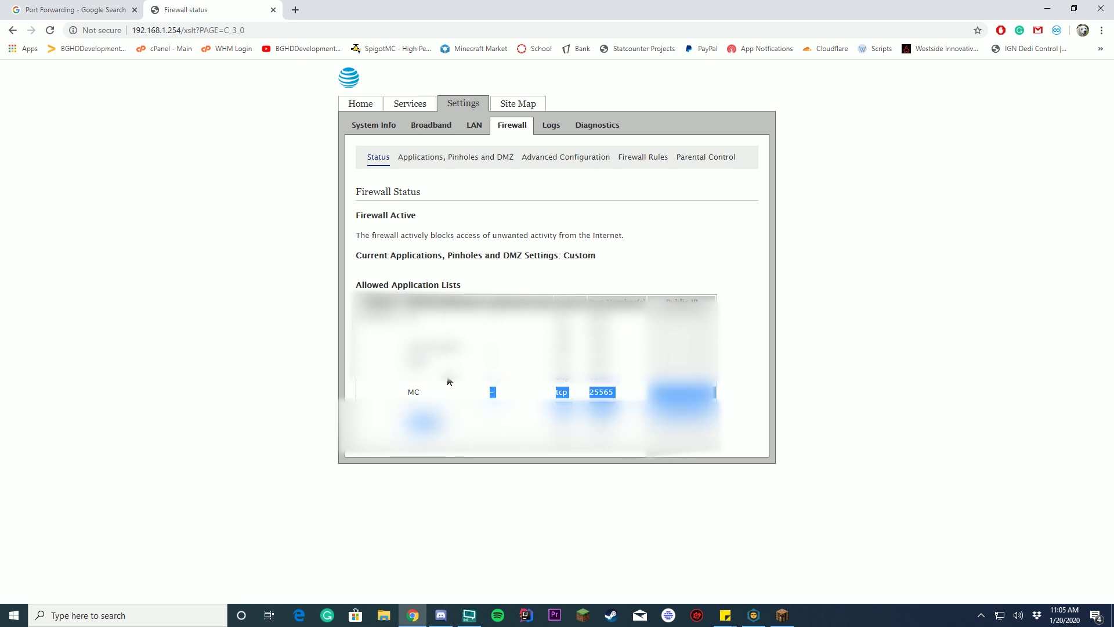
{"action": "left_click", "coordinate": [451, 383]}
{"action": "left_click_drag", "start_coordinate": [588, 392], "coordinate": [618, 392]}
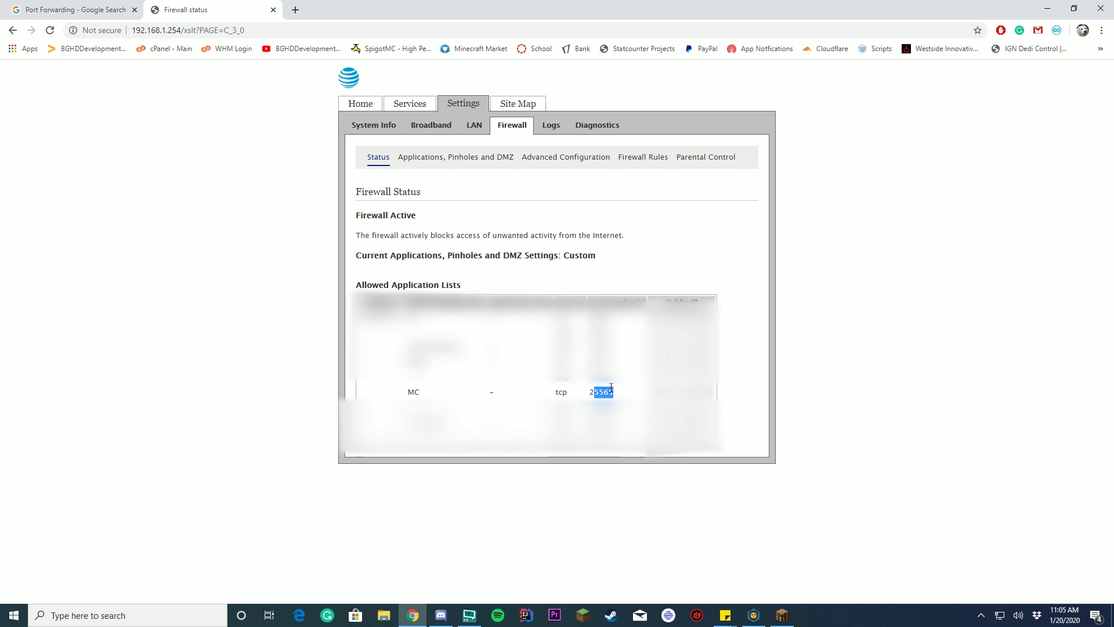
{"action": "double_click", "coordinate": [611, 392]}
{"action": "left_click", "coordinate": [718, 385]}
- Go to Applications, Pinholes and DMZ and choose the PC as the host computer
{"action": "left_click", "coordinate": [413, 163]}
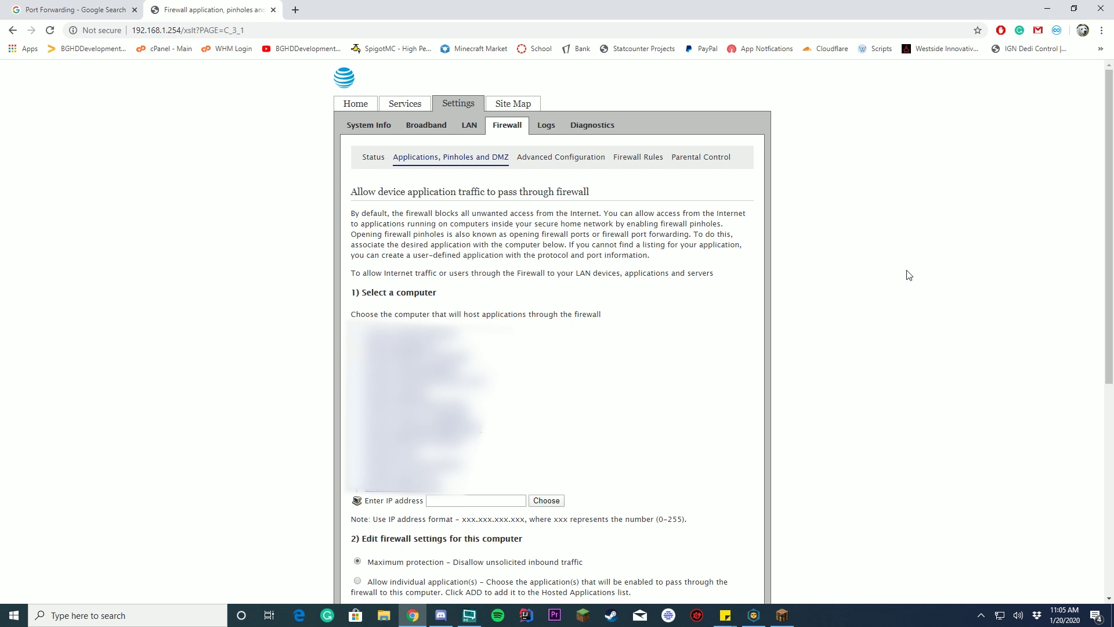
{"action": "scroll", "coordinate": [908, 274], "scroll_direction": "down", "scroll_amount": 3}
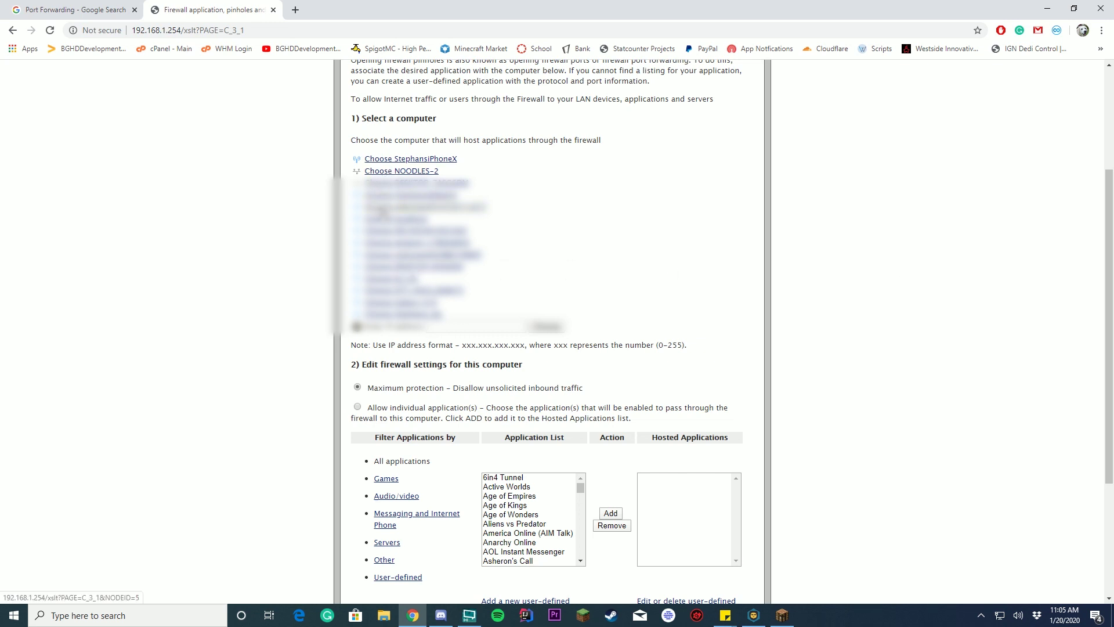
{"action": "left_click", "coordinate": [381, 172]}
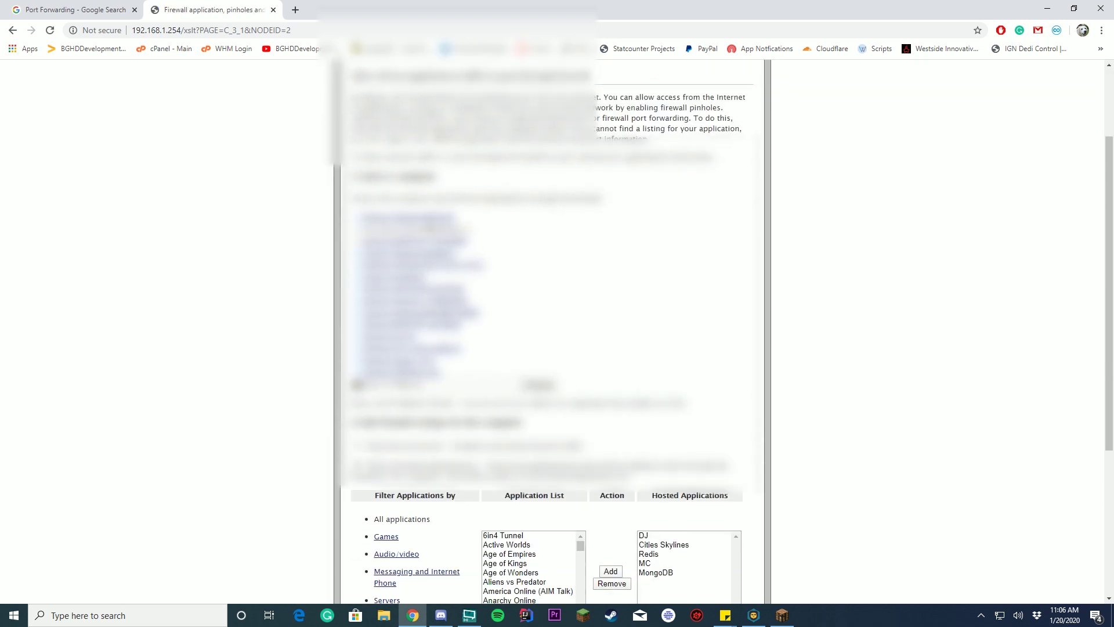
{"action": "scroll", "coordinate": [813, 349], "scroll_direction": "down", "scroll_amount": 3}
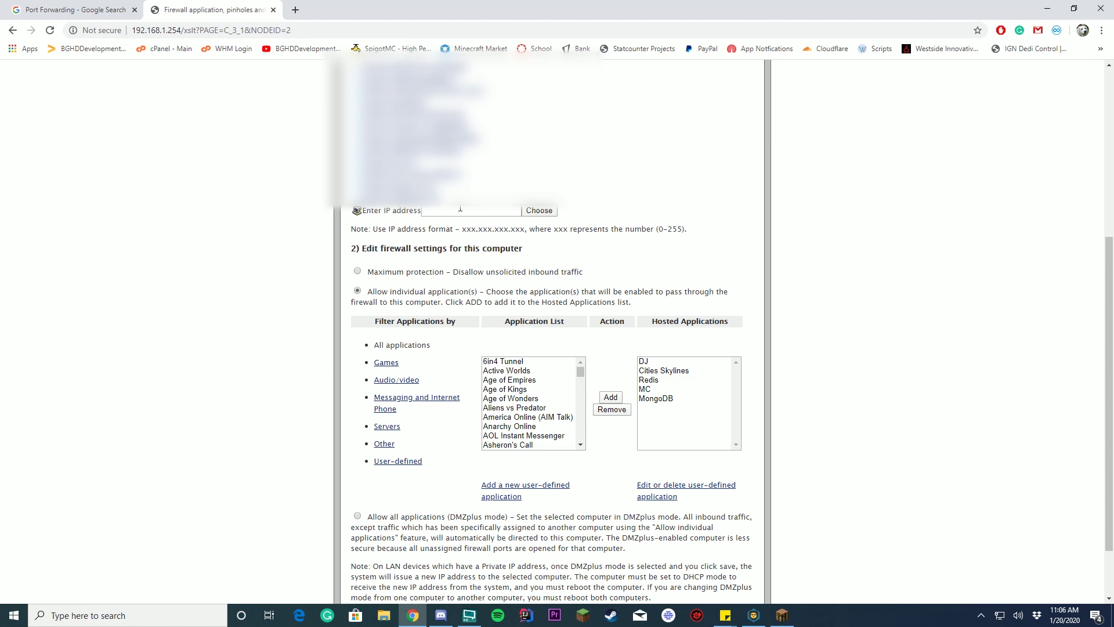
{"action": "scroll", "coordinate": [719, 244], "scroll_direction": "down", "scroll_amount": 1}
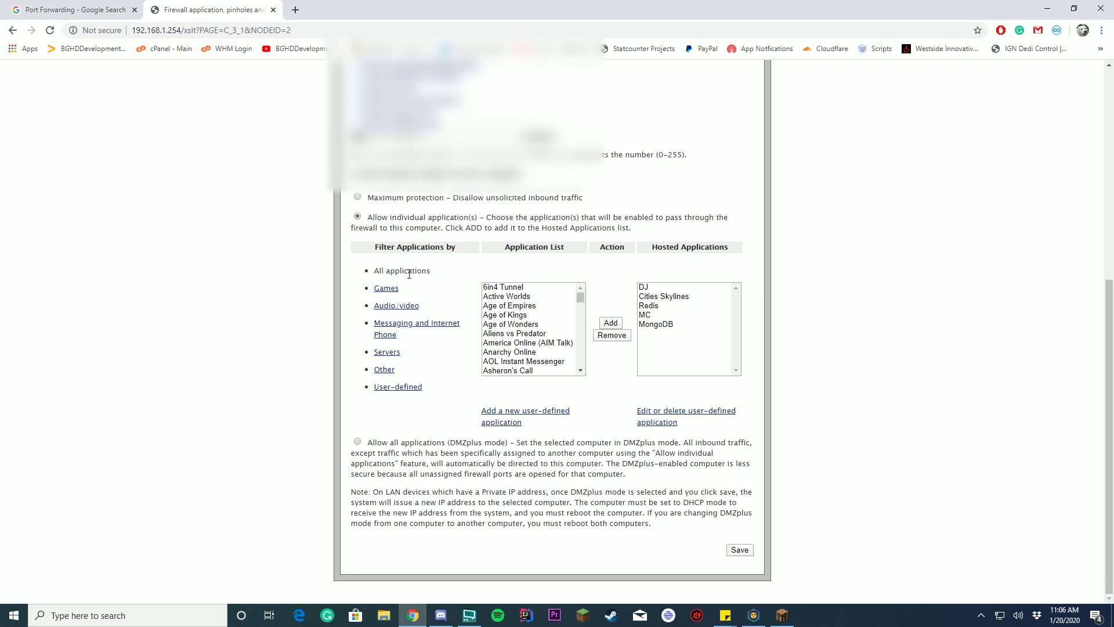
{"action": "left_click", "coordinate": [526, 297]}
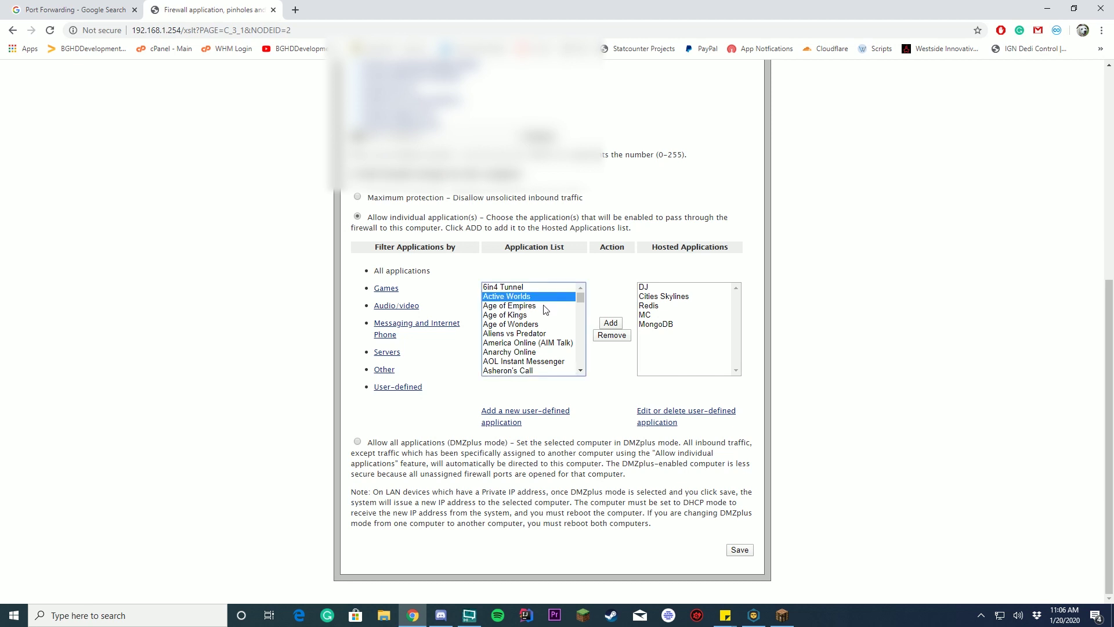
{"action": "scroll", "coordinate": [545, 311], "scroll_direction": "down", "scroll_amount": 20}
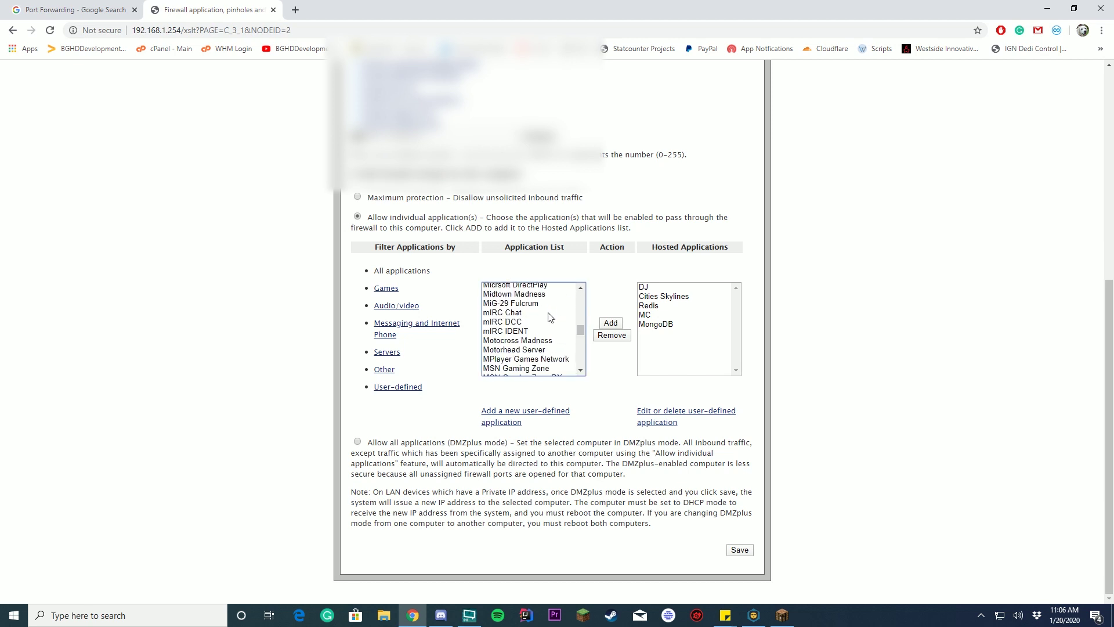
{"action": "scroll", "coordinate": [550, 316], "scroll_direction": "down", "scroll_amount": 20}
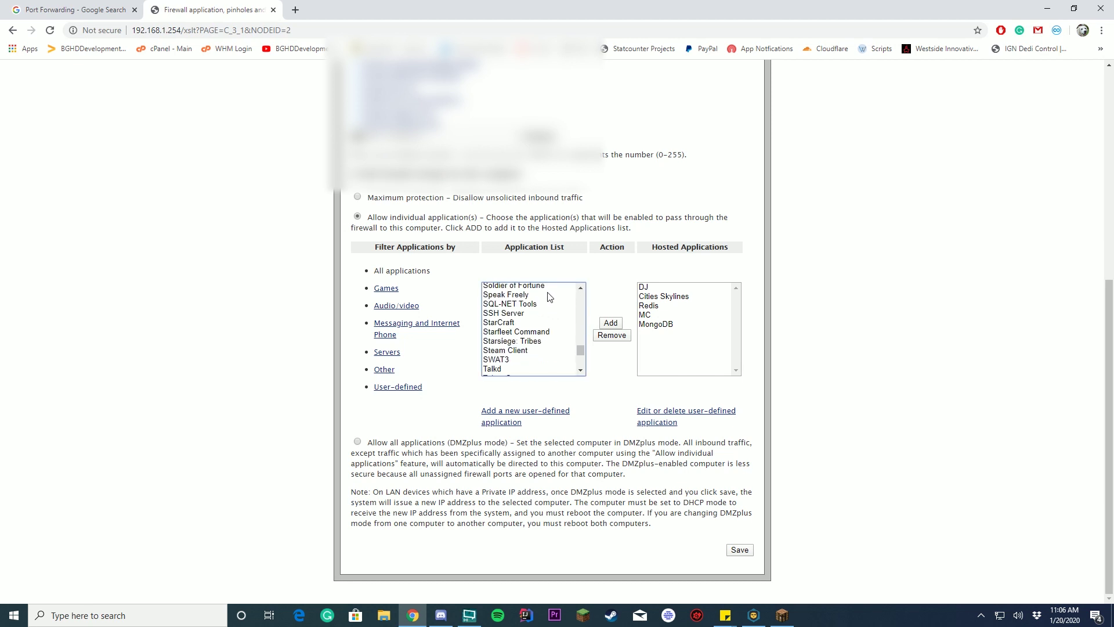
{"action": "scroll", "coordinate": [550, 297], "scroll_direction": "down", "scroll_amount": 15}
{"action": "scroll", "coordinate": [550, 297], "scroll_direction": "up", "scroll_amount": 6}
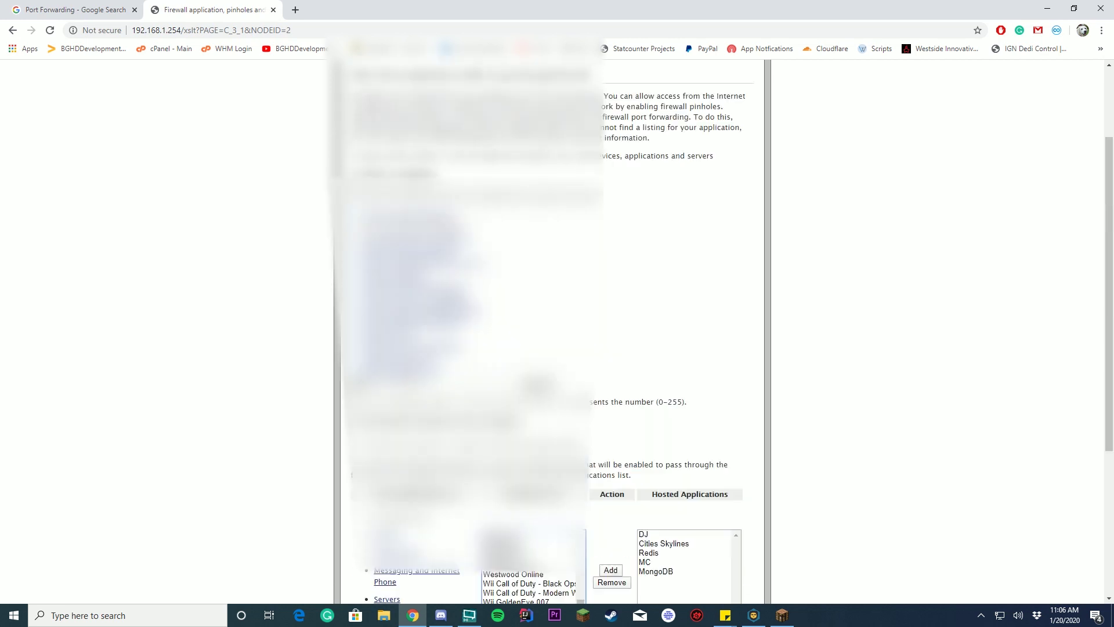
{"action": "scroll", "coordinate": [539, 325], "scroll_direction": "down", "scroll_amount": 6}
{"action": "scroll", "coordinate": [529, 360], "scroll_direction": "up", "scroll_amount": 10}
{"action": "left_click", "coordinate": [529, 372]}
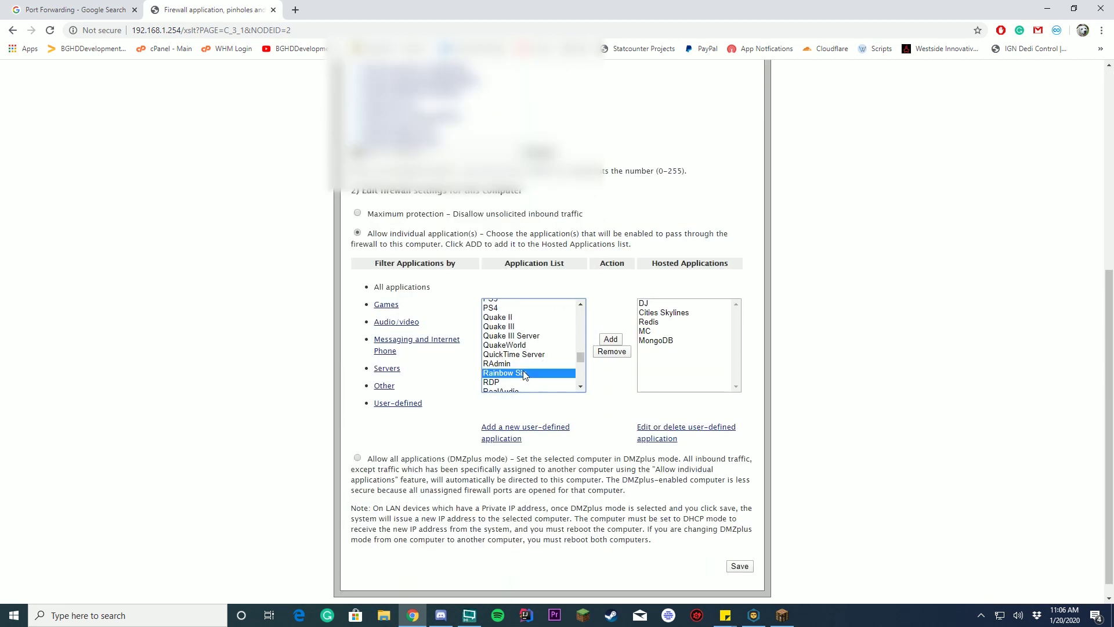
{"action": "scroll", "coordinate": [557, 340], "scroll_direction": "up", "scroll_amount": 12}
{"action": "scroll", "coordinate": [557, 340], "scroll_direction": "up", "scroll_amount": 10}
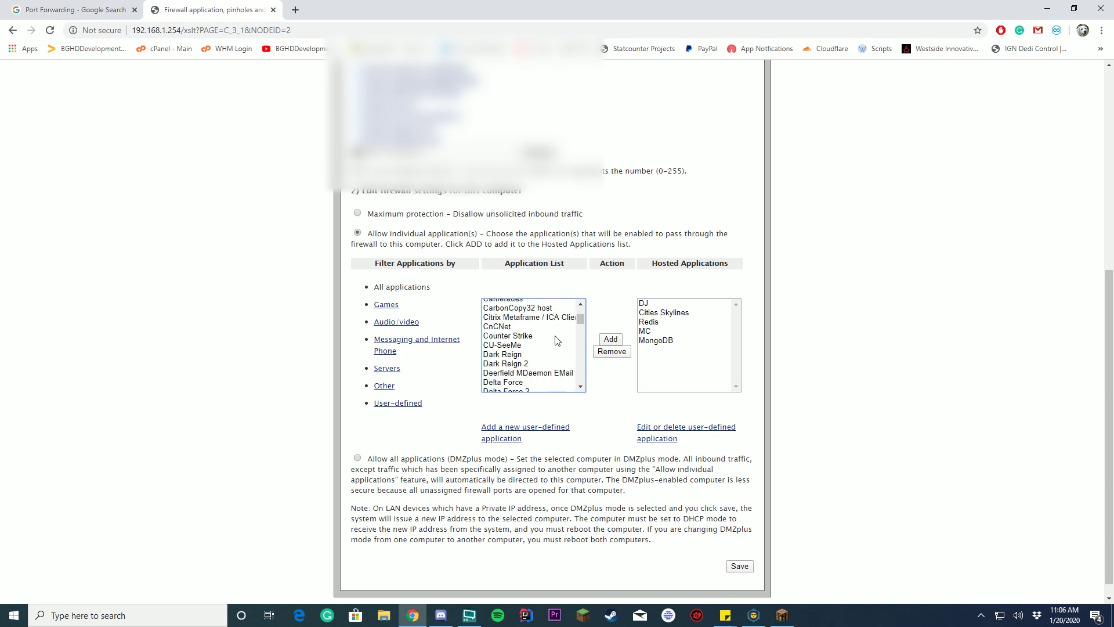
{"action": "scroll", "coordinate": [558, 337], "scroll_direction": "down", "scroll_amount": 10}
{"action": "scroll", "coordinate": [558, 336], "scroll_direction": "down", "scroll_amount": 8}
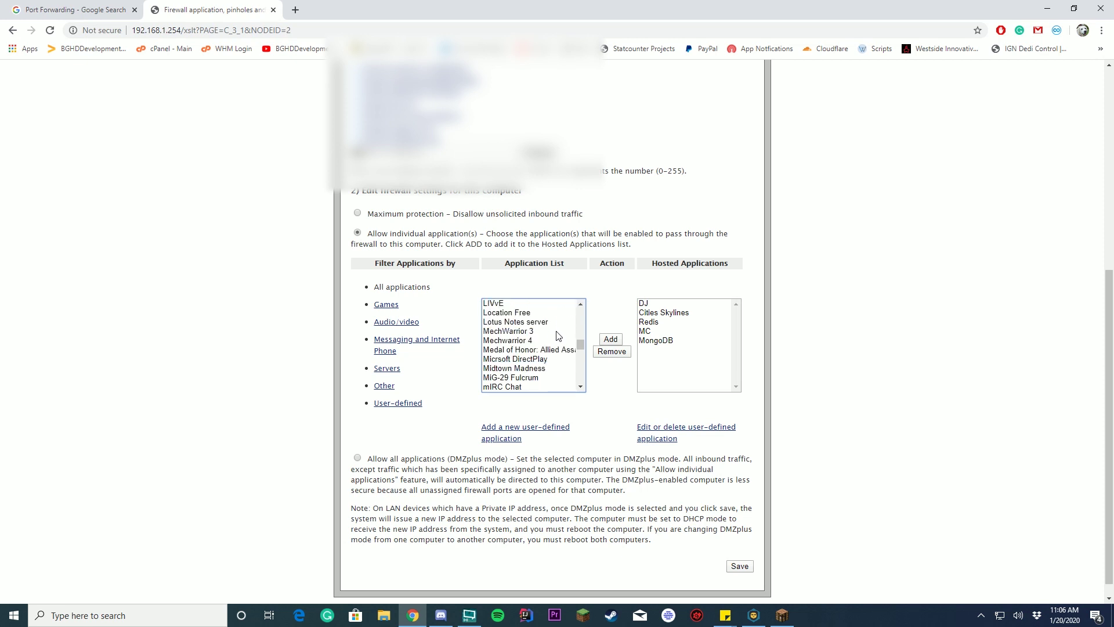
{"action": "scroll", "coordinate": [558, 336], "scroll_direction": "down", "scroll_amount": 10}
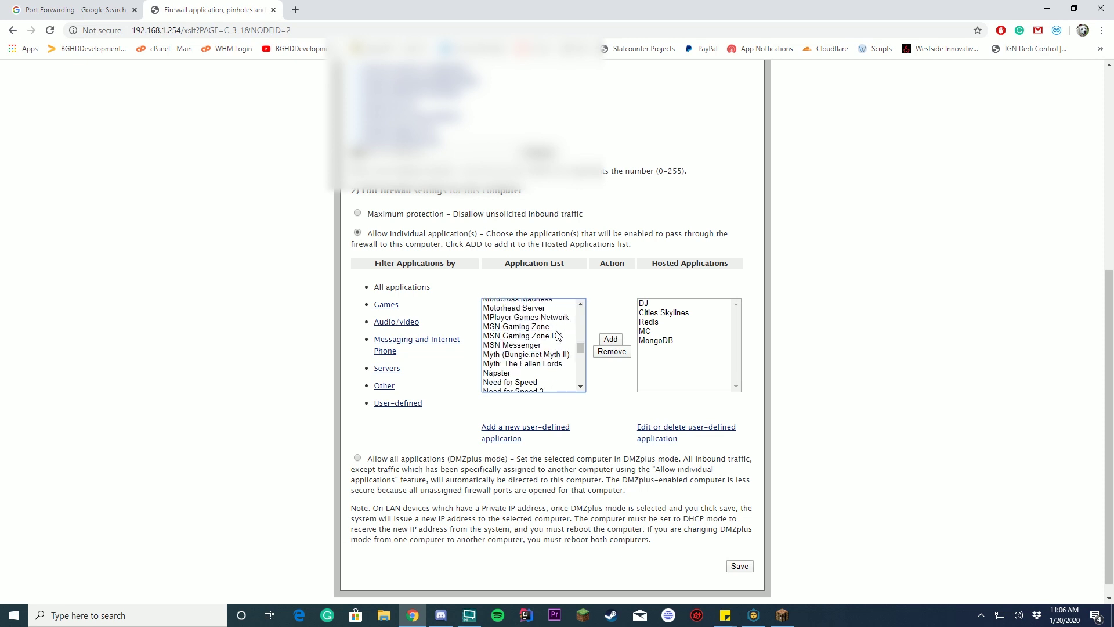
{"action": "scroll", "coordinate": [558, 336], "scroll_direction": "down", "scroll_amount": 3}
{"action": "scroll", "coordinate": [571, 412], "scroll_direction": "down", "scroll_amount": 1}
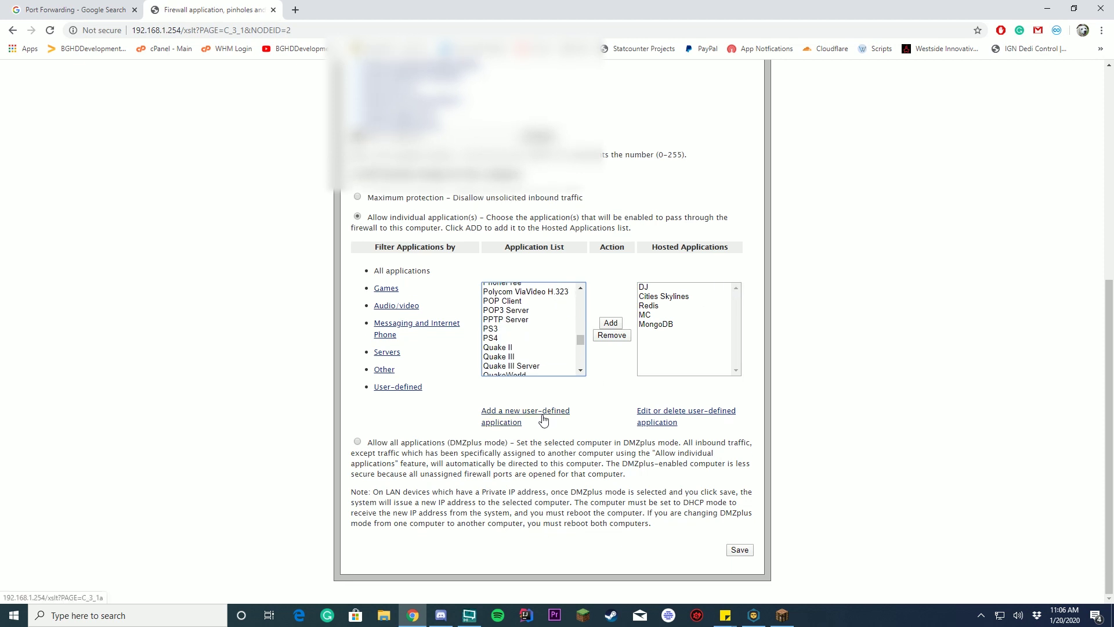
- Start a new user-defined application named 'Minecraft 2' with TCP port range 25565–25565
{"action": "left_click", "coordinate": [543, 419]}
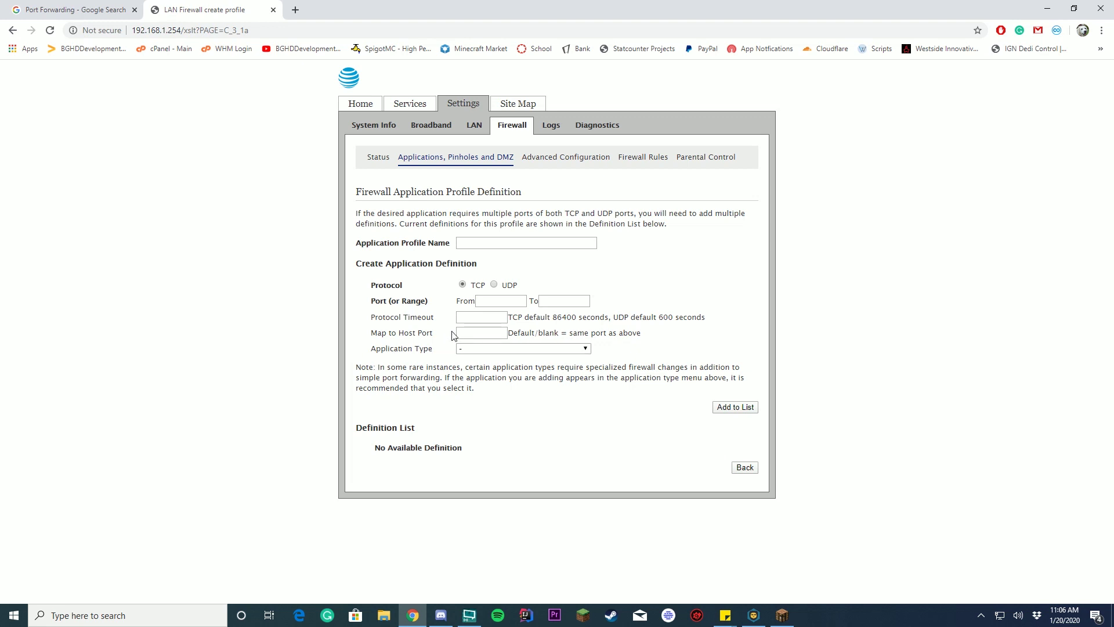
{"action": "left_click", "coordinate": [469, 244]}
{"action": "type", "text": "Minecraft 2"}
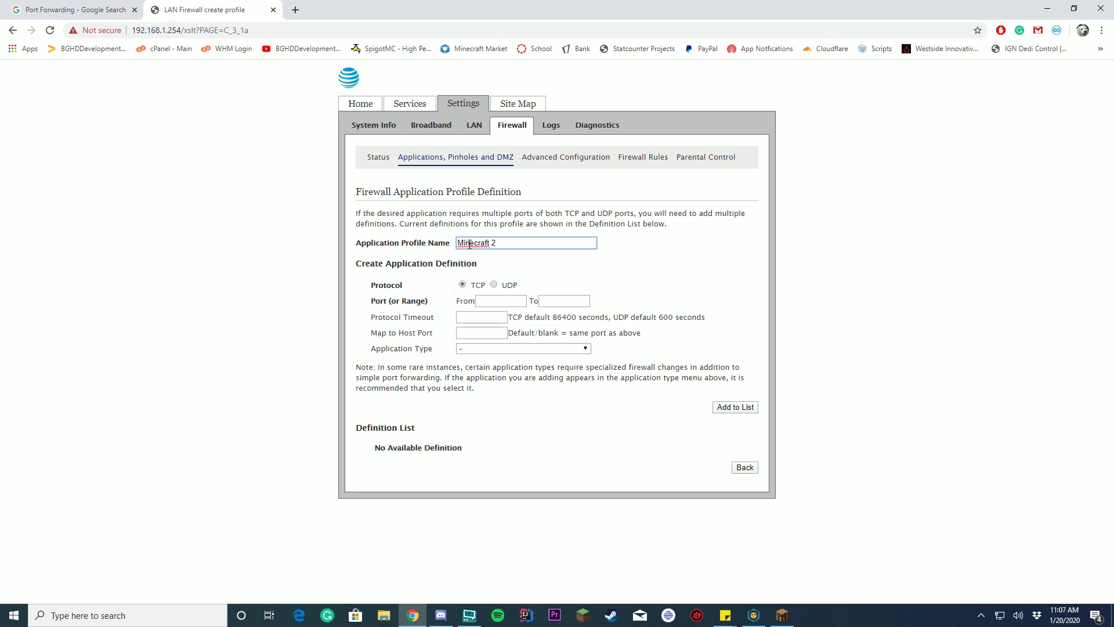
{"action": "left_click", "coordinate": [521, 272]}
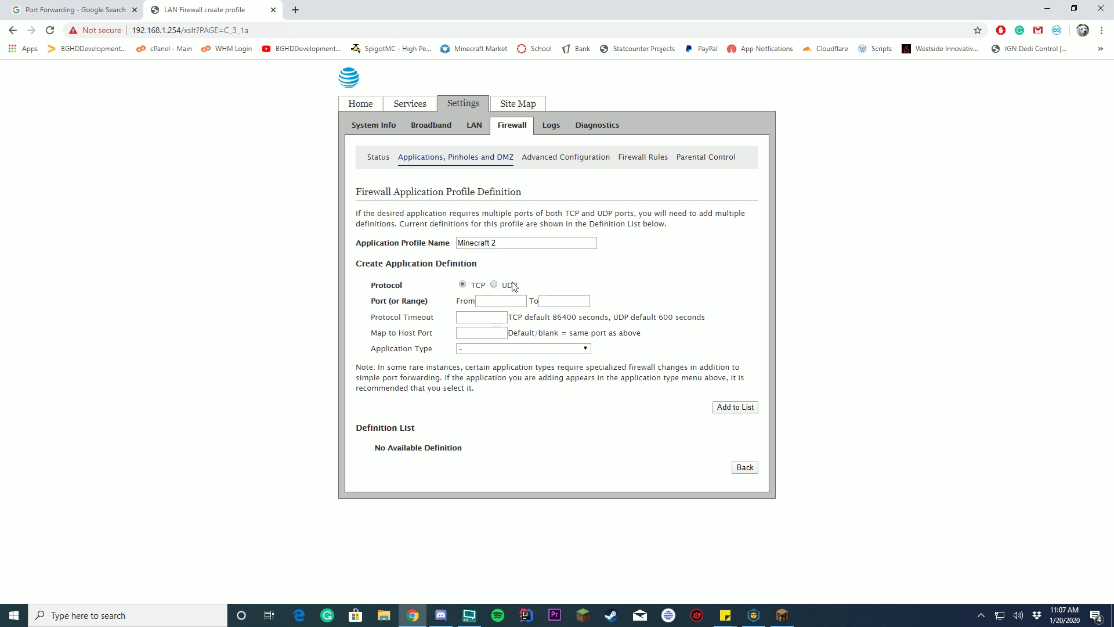
{"action": "left_click", "coordinate": [501, 301]}
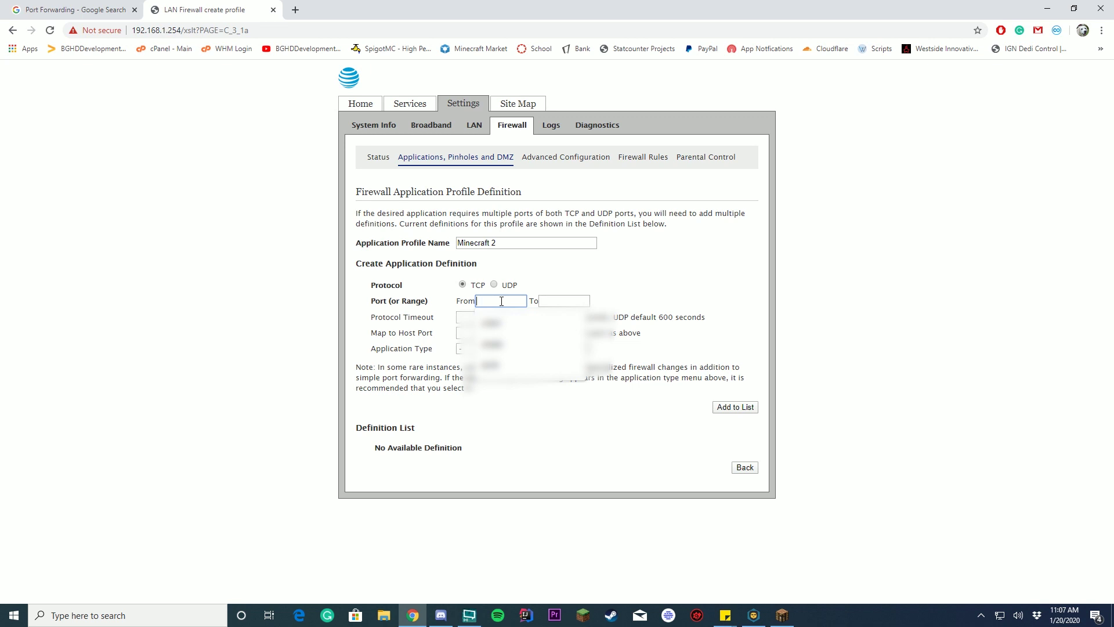
{"action": "type", "text": "25565"}
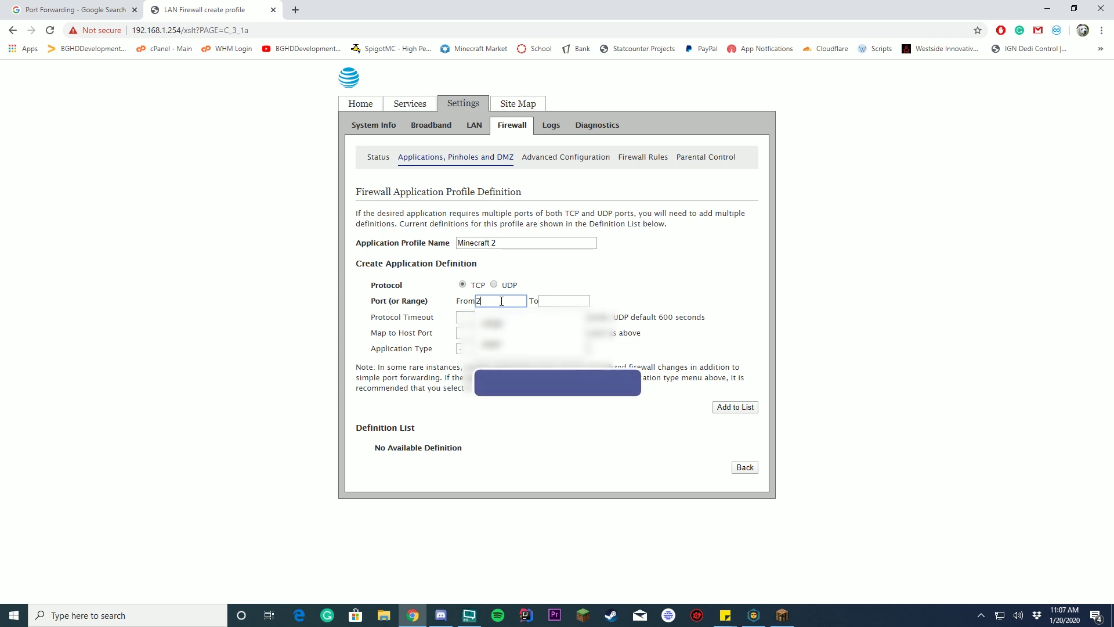
{"action": "left_click", "coordinate": [566, 301]}
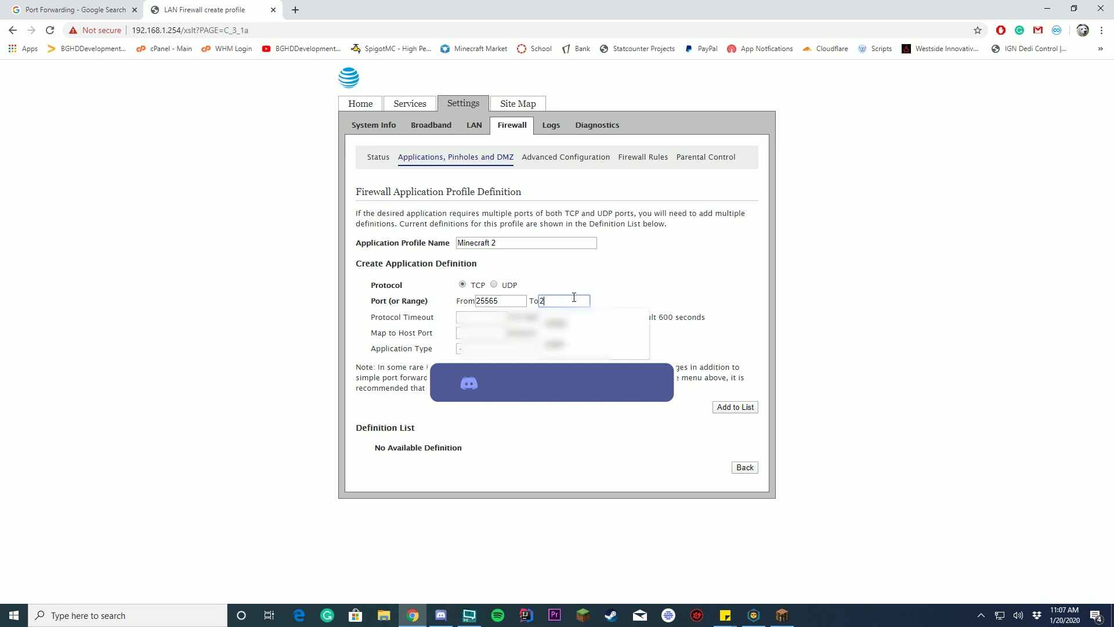
{"action": "type", "text": "25565"}
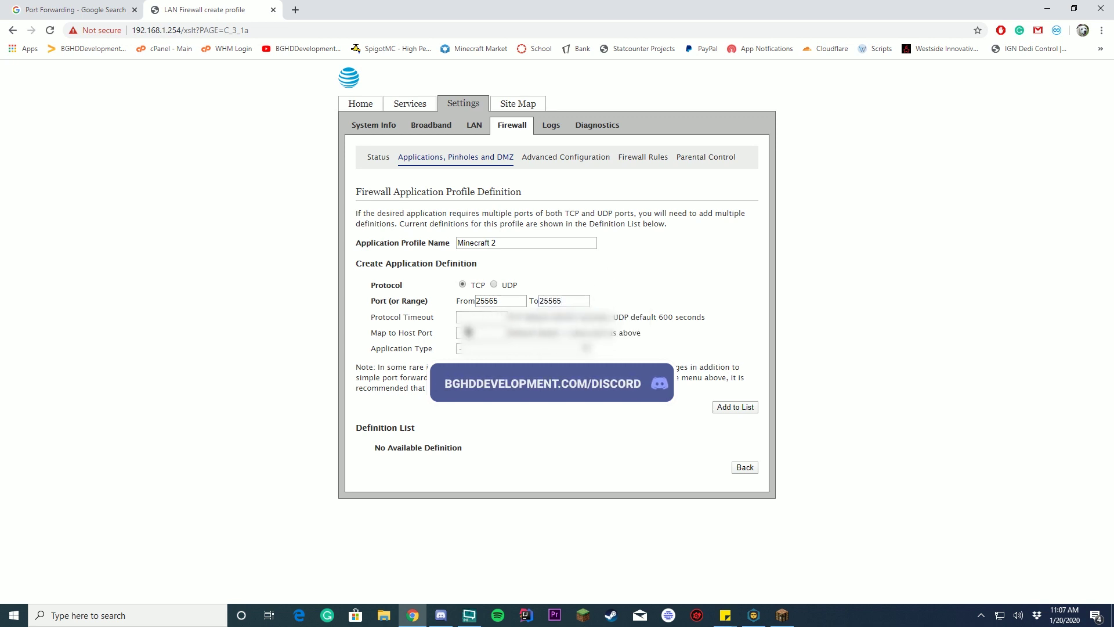
- Set the protocol timeout to 86400, leave the application type unset, and add it to the list
{"action": "key", "text": "Tab"}
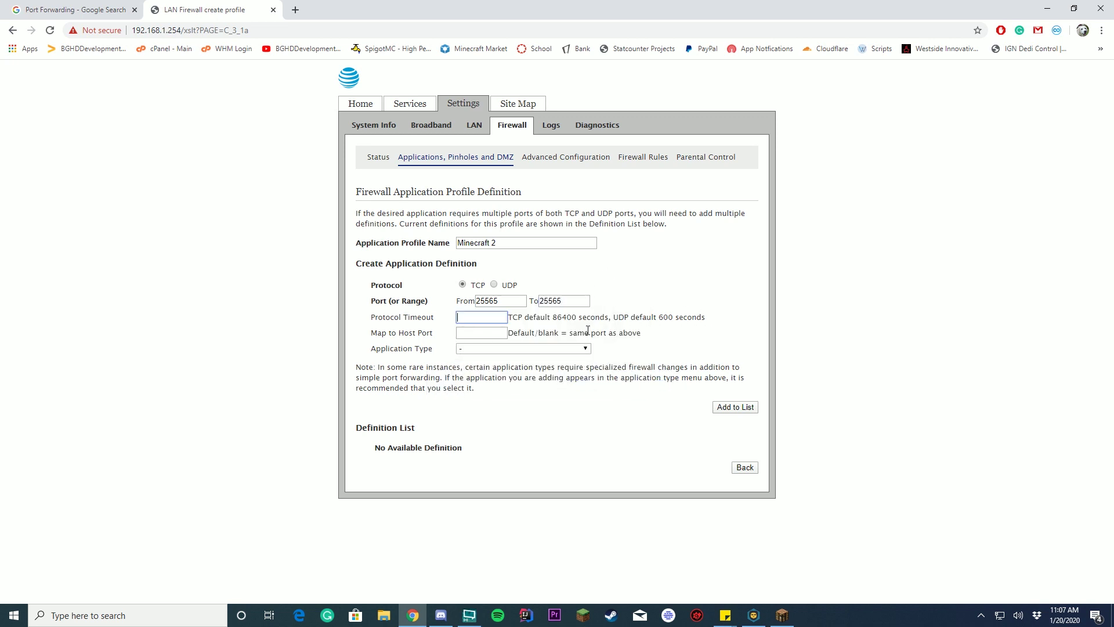
{"action": "double_click", "coordinate": [563, 318]}
{"action": "key", "text": "ctrl+c"}
{"action": "left_click", "coordinate": [469, 317]}
{"action": "key", "text": "ctrl+v"}
{"action": "left_click", "coordinate": [481, 332]}
{"action": "left_click", "coordinate": [510, 348]}
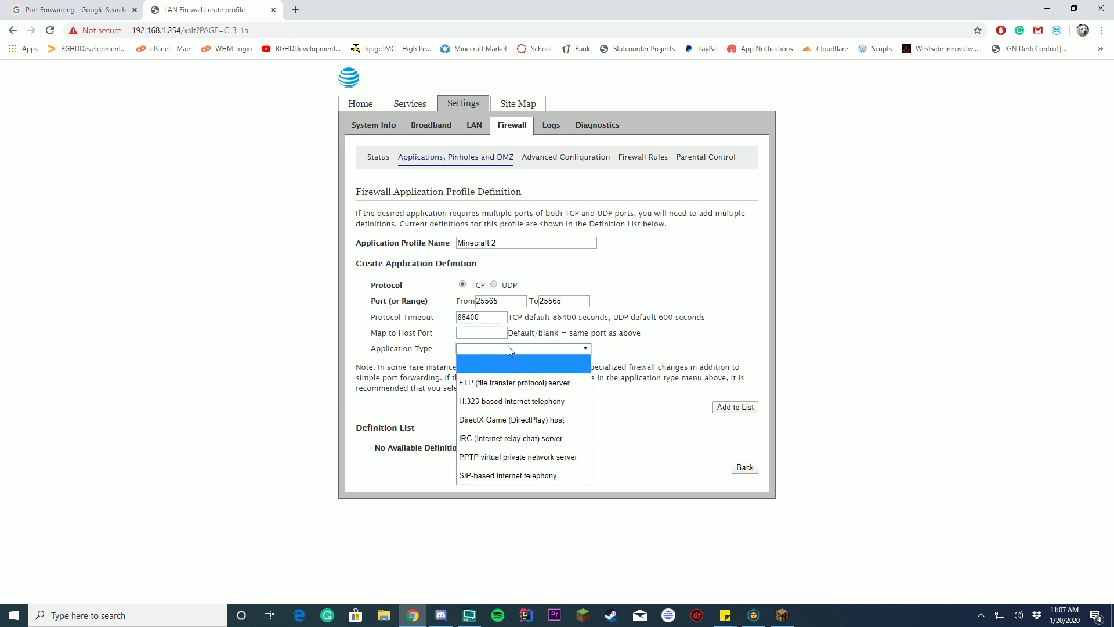
{"action": "left_click", "coordinate": [509, 348]}
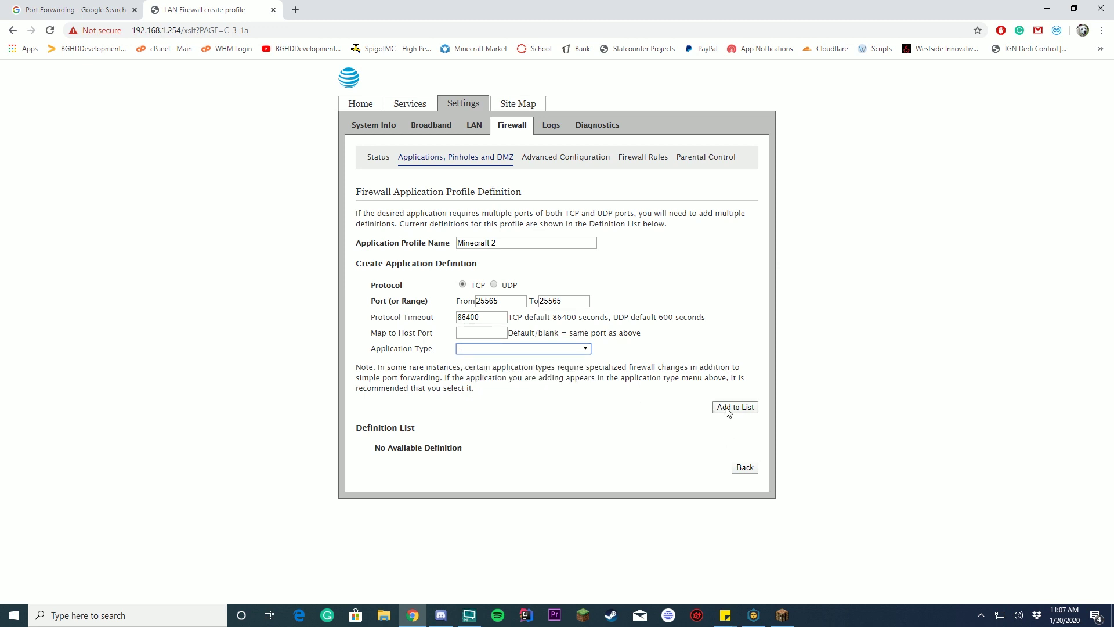
{"action": "left_click", "coordinate": [747, 469]}
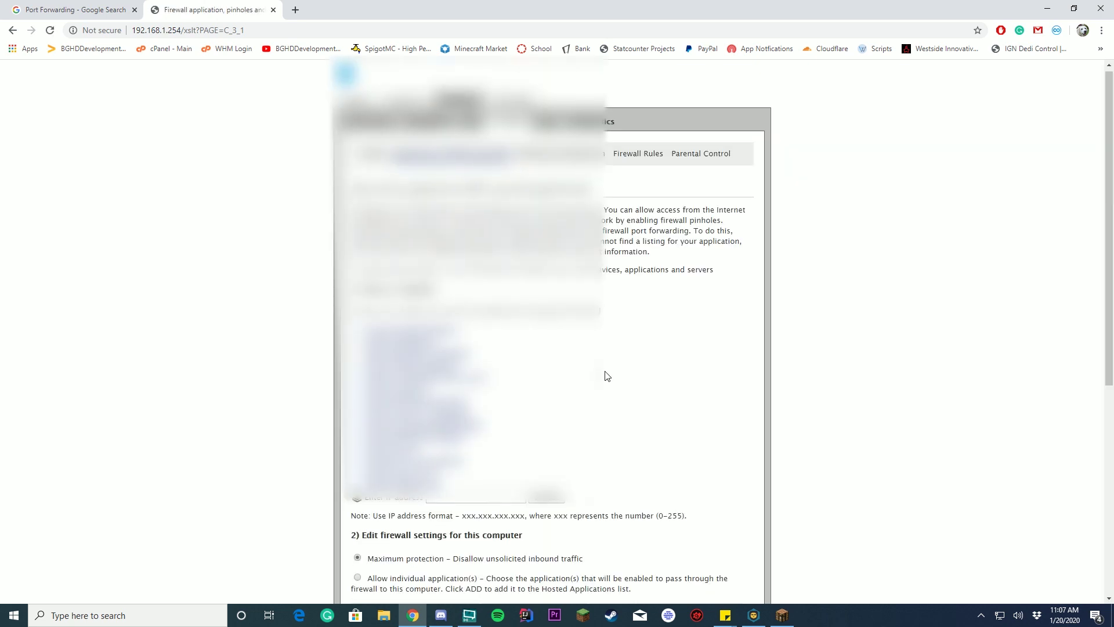
- Scroll the Applications, Pinholes and DMZ page to the PC's Hosted Applications list
{"action": "scroll", "coordinate": [606, 375], "scroll_direction": "down", "scroll_amount": 6}
{"action": "scroll", "coordinate": [604, 383], "scroll_direction": "up", "scroll_amount": 2}
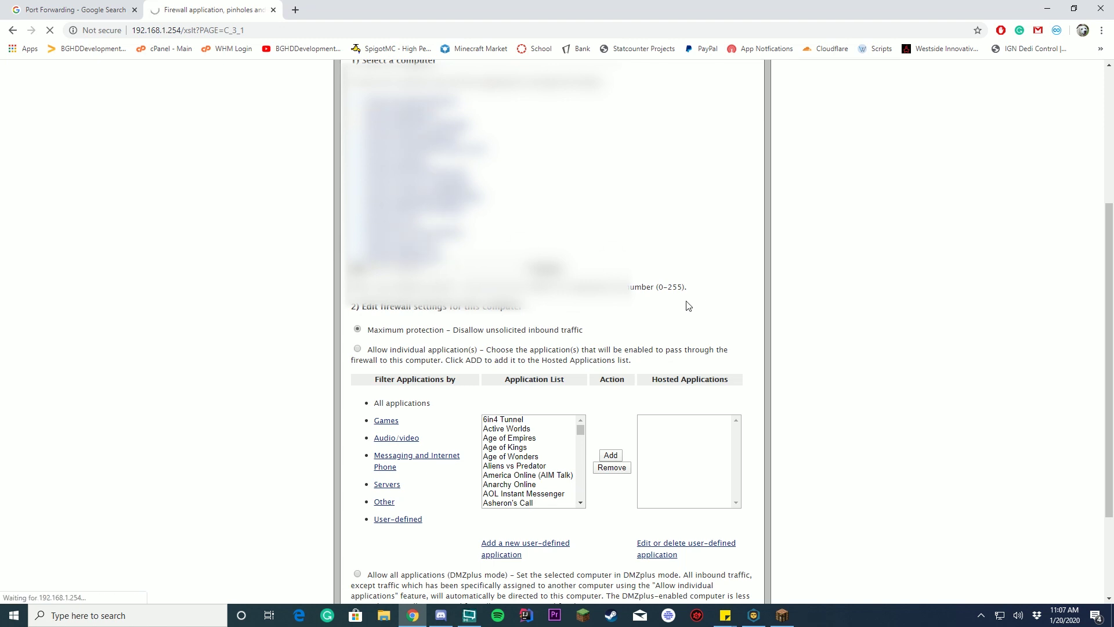
{"action": "scroll", "coordinate": [580, 407], "scroll_direction": "down", "scroll_amount": 1}
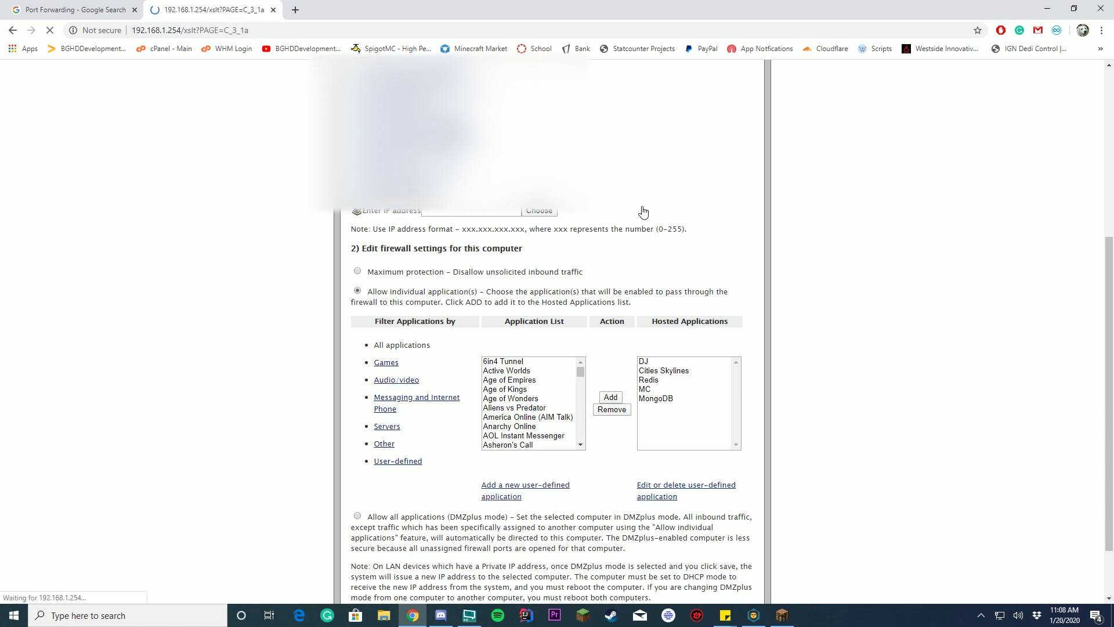
- Name the new profile MCUDP with protocol UDP and port range 25565–25565
{"action": "left_click", "coordinate": [513, 244]}
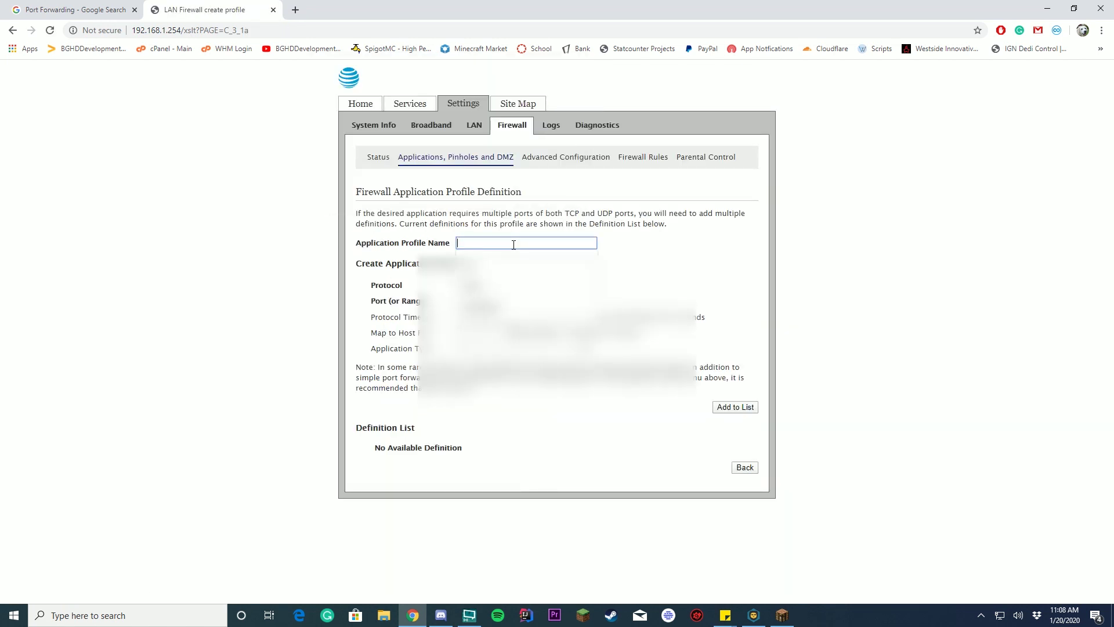
{"action": "type", "text": "MCUDP"}
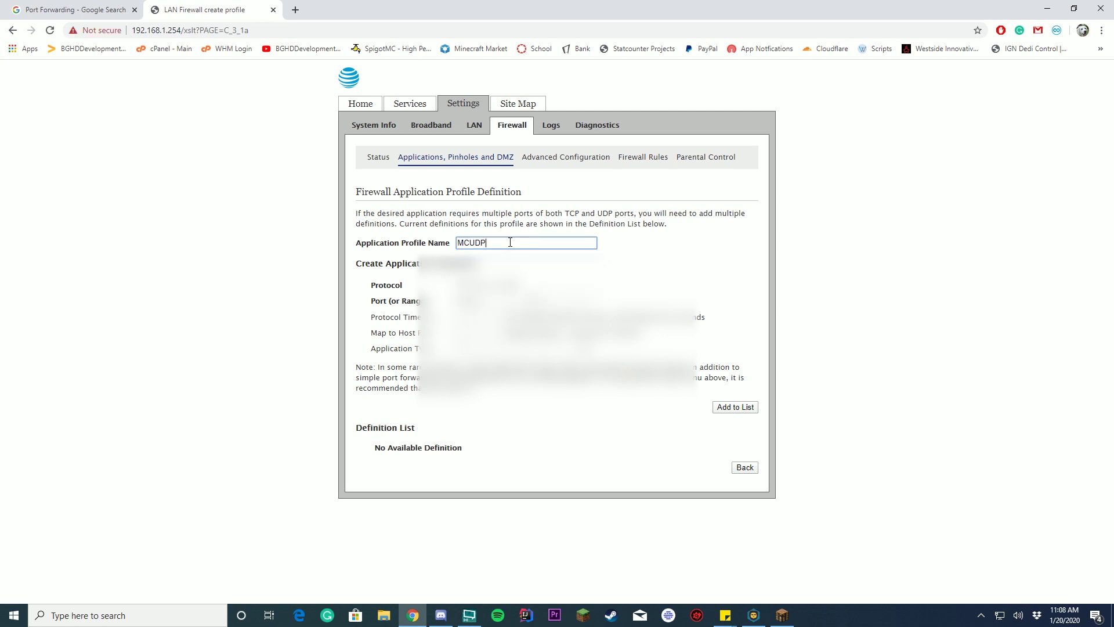
{"action": "left_click", "coordinate": [493, 284]}
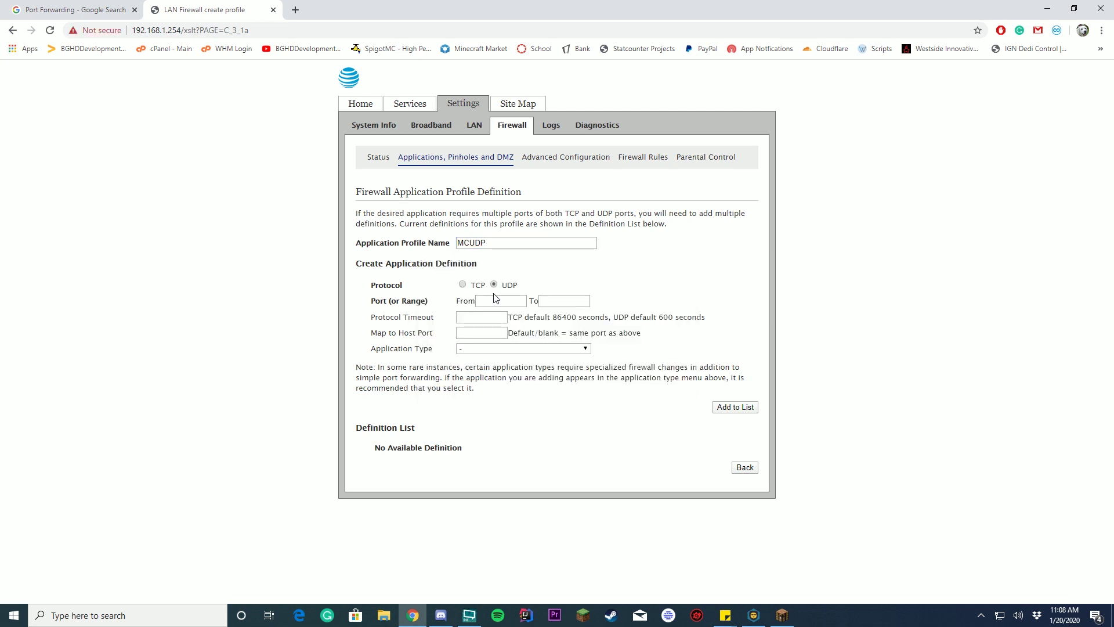
{"action": "left_click", "coordinate": [493, 301]}
{"action": "type", "text": "25565"}
{"action": "key", "text": "Tab"}
{"action": "type", "text": "25565"}
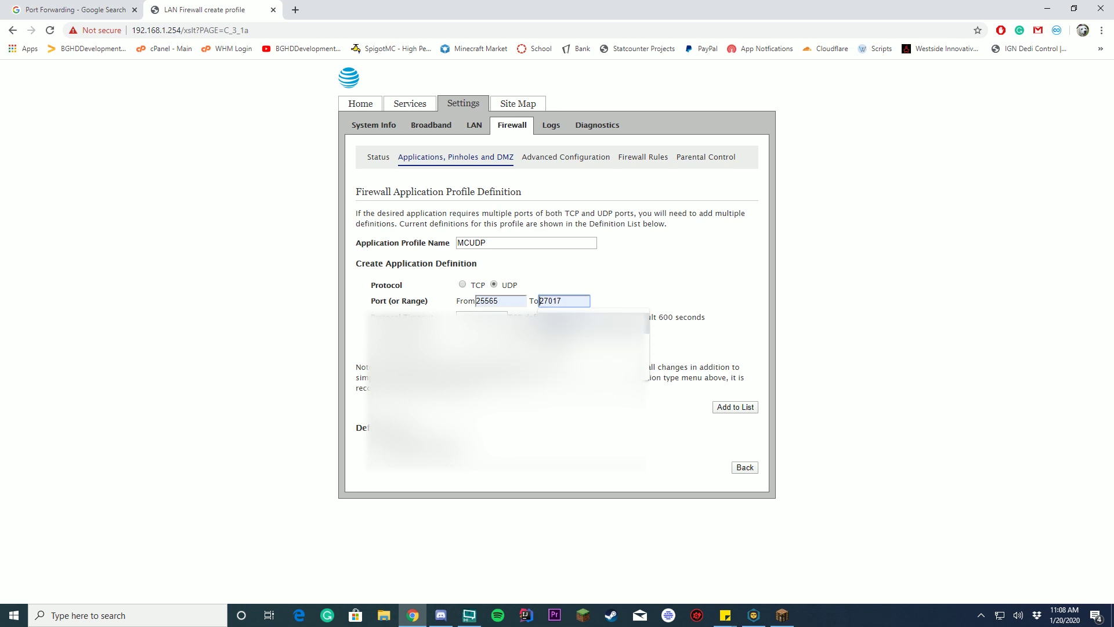
- Set the protocol timeout to 600 and return to Applications, Pinholes and DMZ
{"action": "double_click", "coordinate": [666, 317]}
{"action": "key", "text": "ctrl+c"}
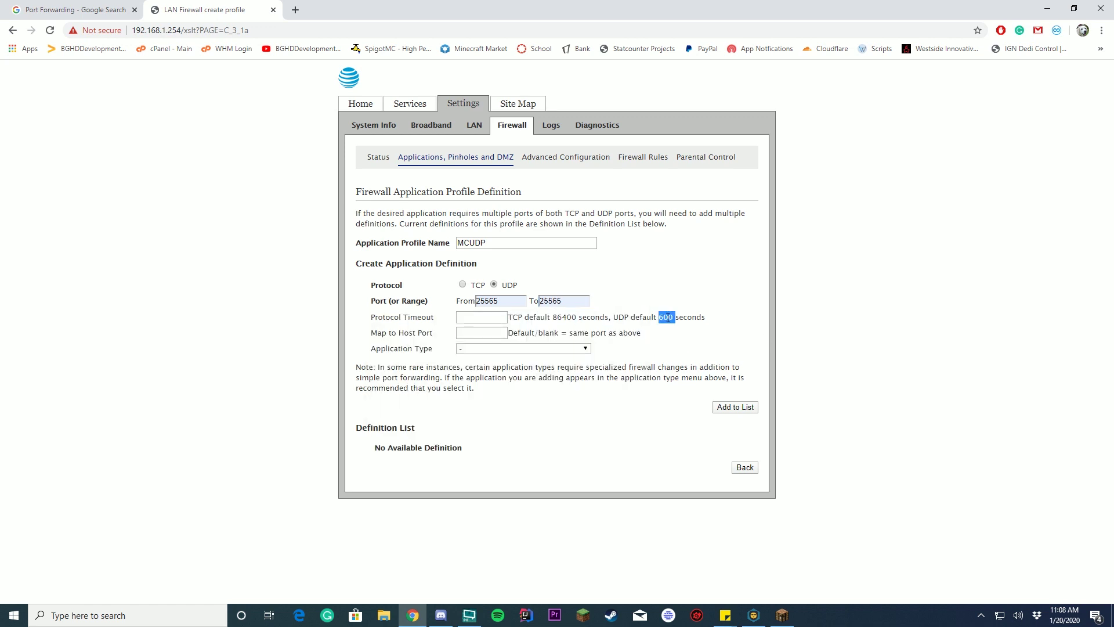
{"action": "left_click", "coordinate": [464, 316]}
{"action": "key", "text": "ctrl+v"}
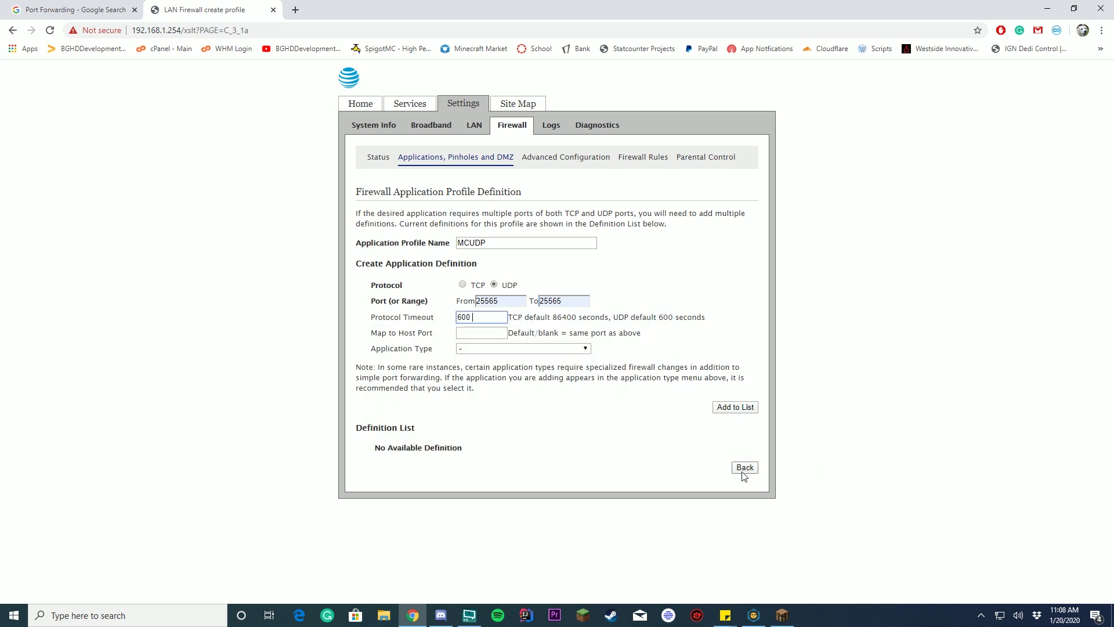
{"action": "left_click", "coordinate": [494, 163]}
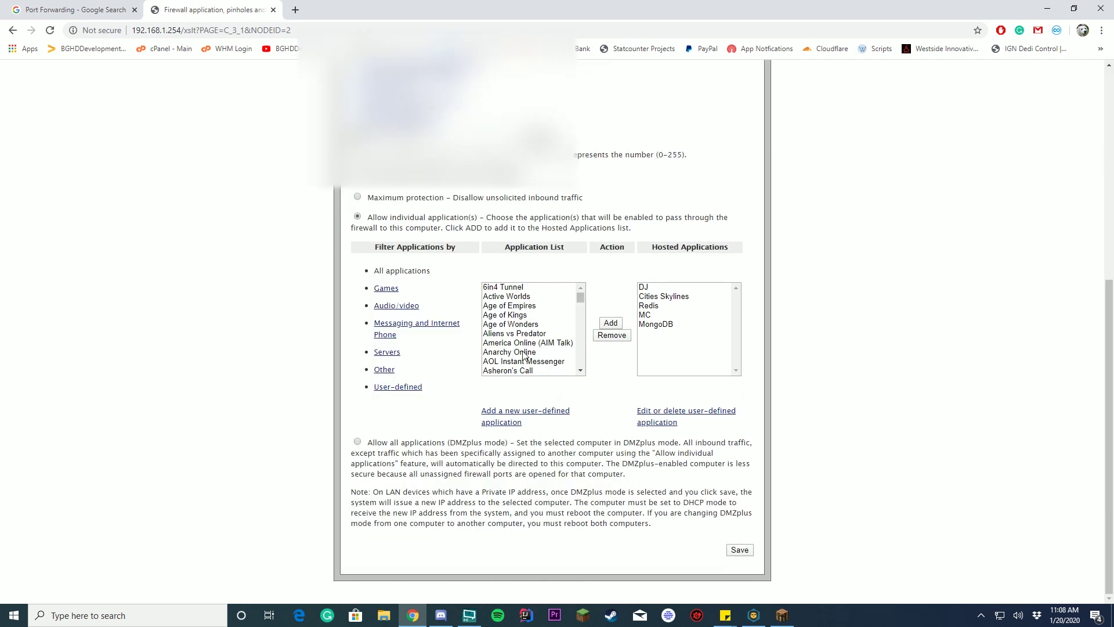
- Add Age of Empires from the Application List to the PC's hosted applications
{"action": "scroll", "coordinate": [524, 352], "scroll_direction": "down", "scroll_amount": 20}
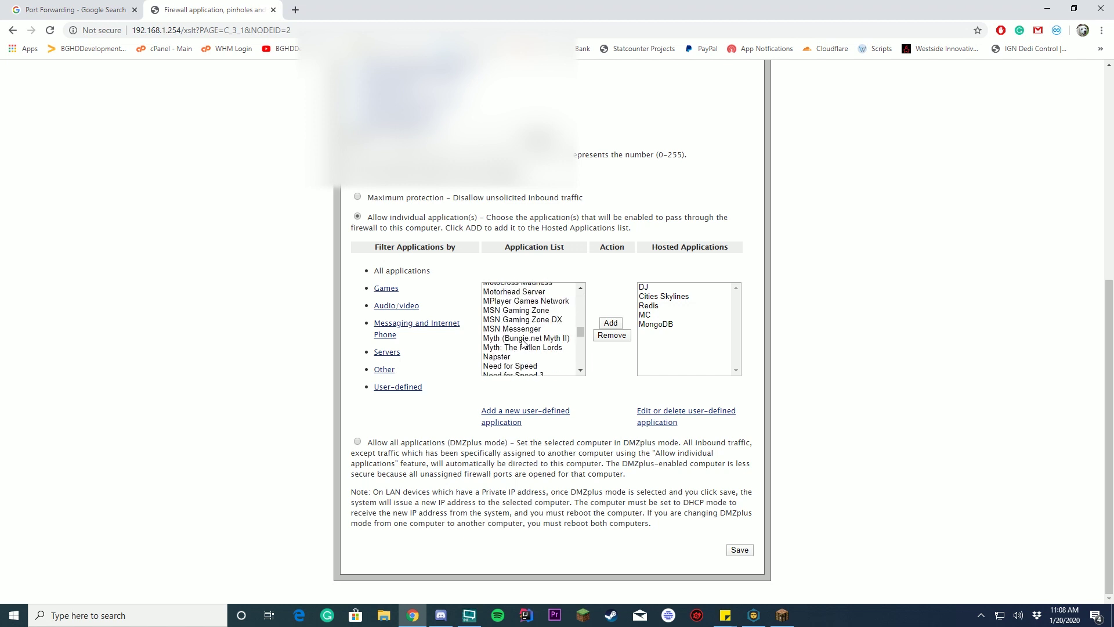
{"action": "scroll", "coordinate": [524, 342], "scroll_direction": "down", "scroll_amount": 7}
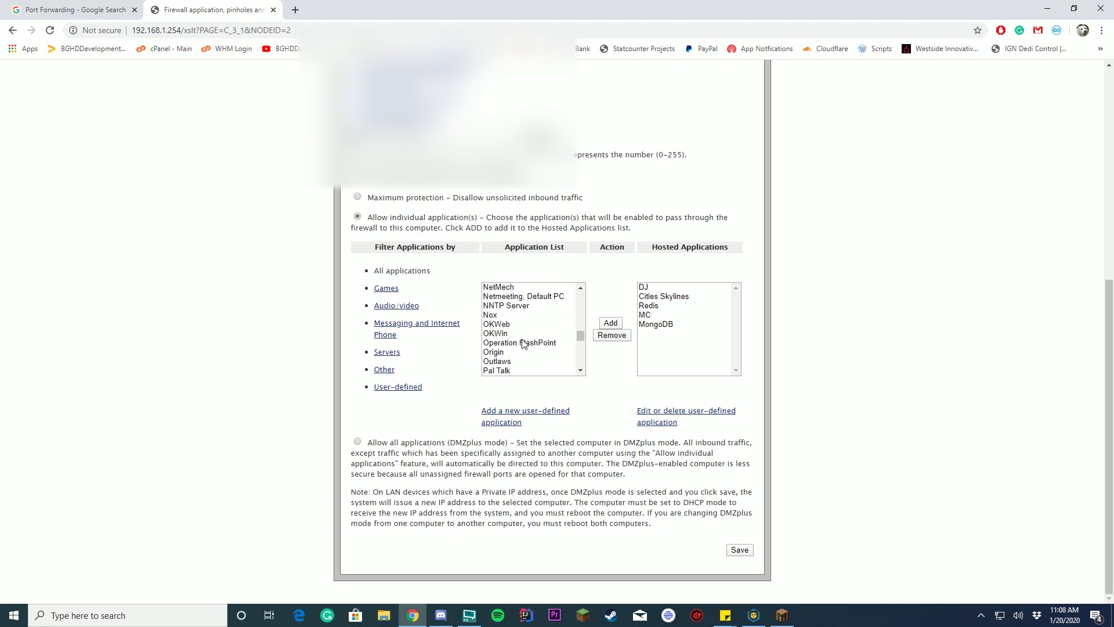
{"action": "left_click", "coordinate": [656, 314]}
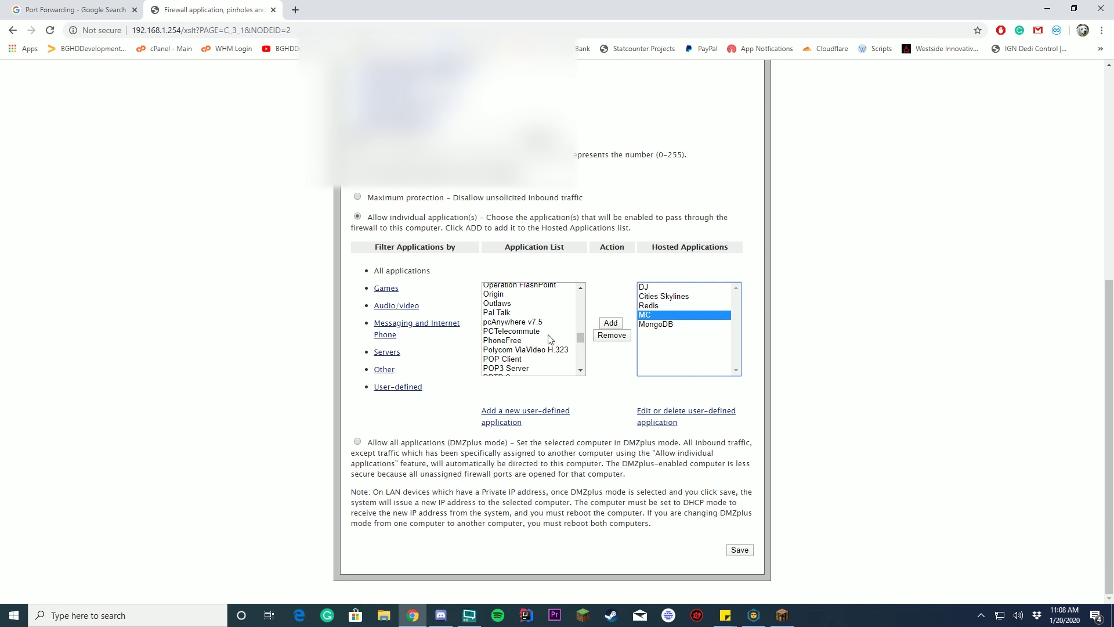
{"action": "scroll", "coordinate": [524, 335], "scroll_direction": "down", "scroll_amount": 5}
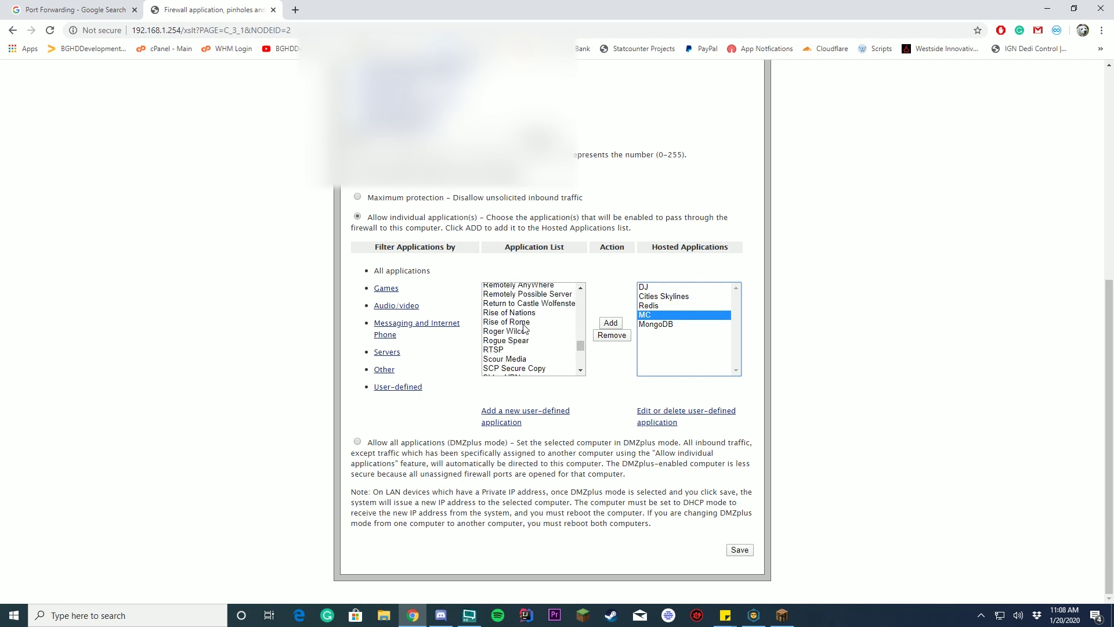
{"action": "scroll", "coordinate": [523, 328], "scroll_direction": "up", "scroll_amount": 20}
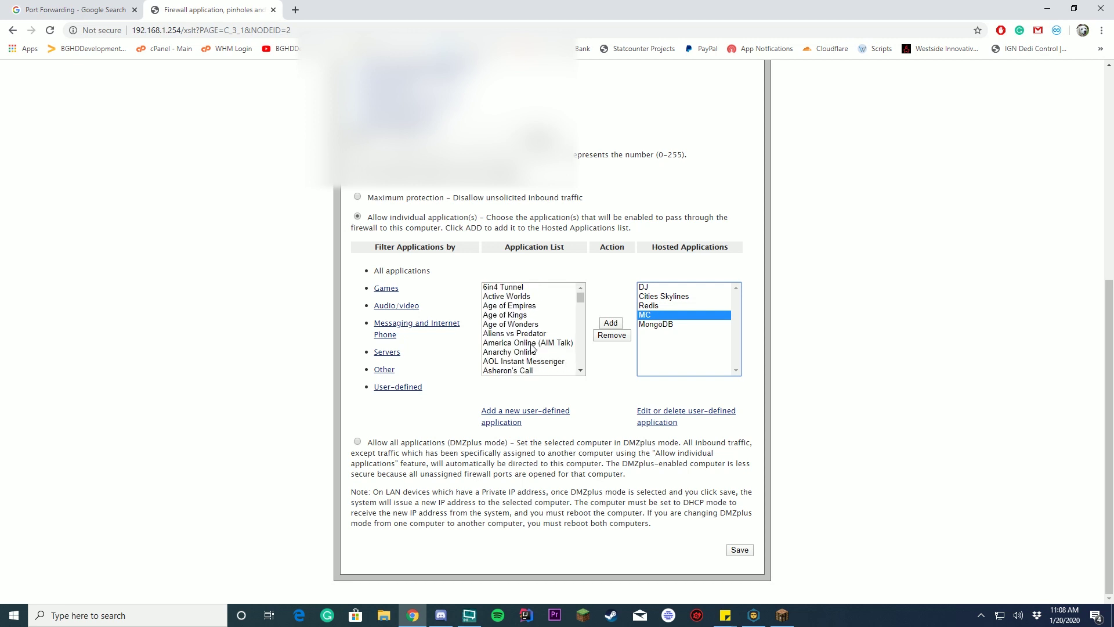
{"action": "left_click", "coordinate": [525, 305]}
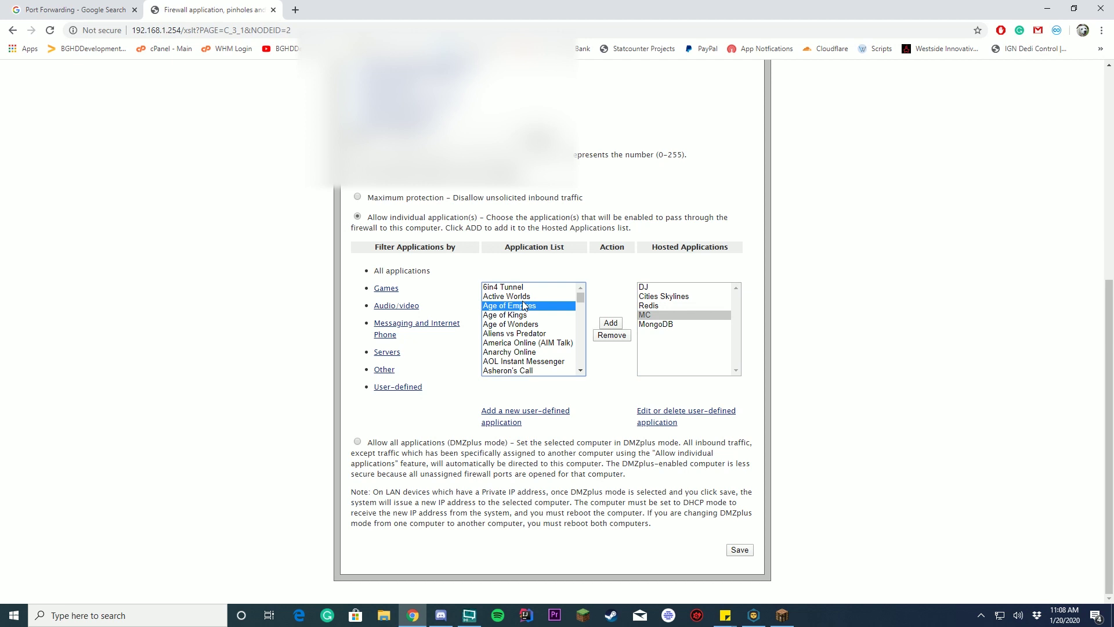
{"action": "left_click", "coordinate": [611, 323]}
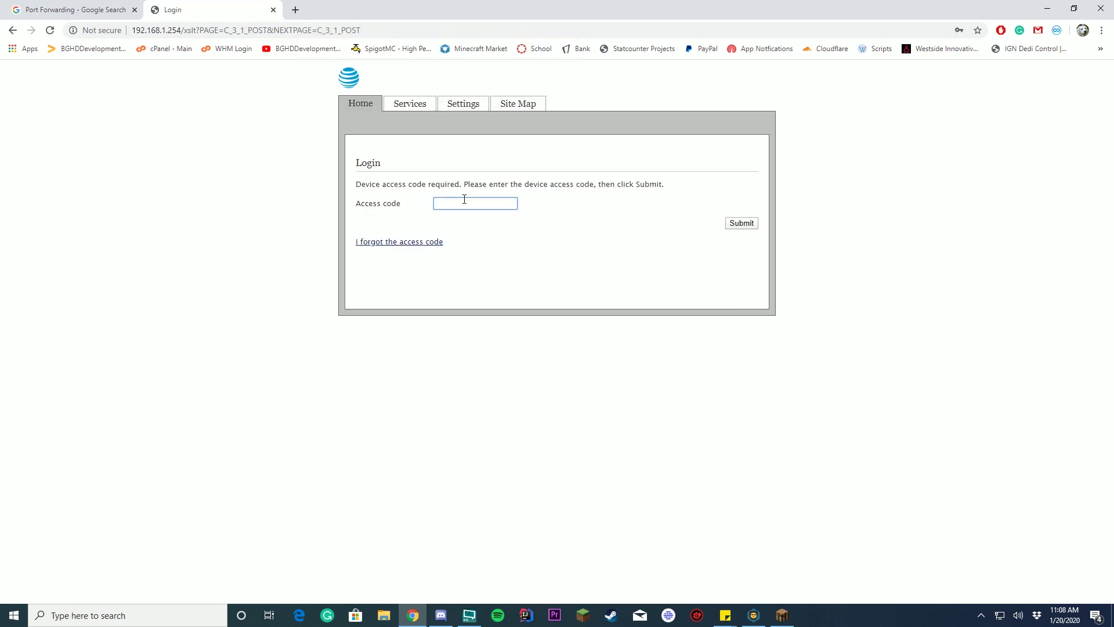
- Sign in with the saved device access code and submit, getting Configuration Successful
{"action": "left_click", "coordinate": [506, 207]}
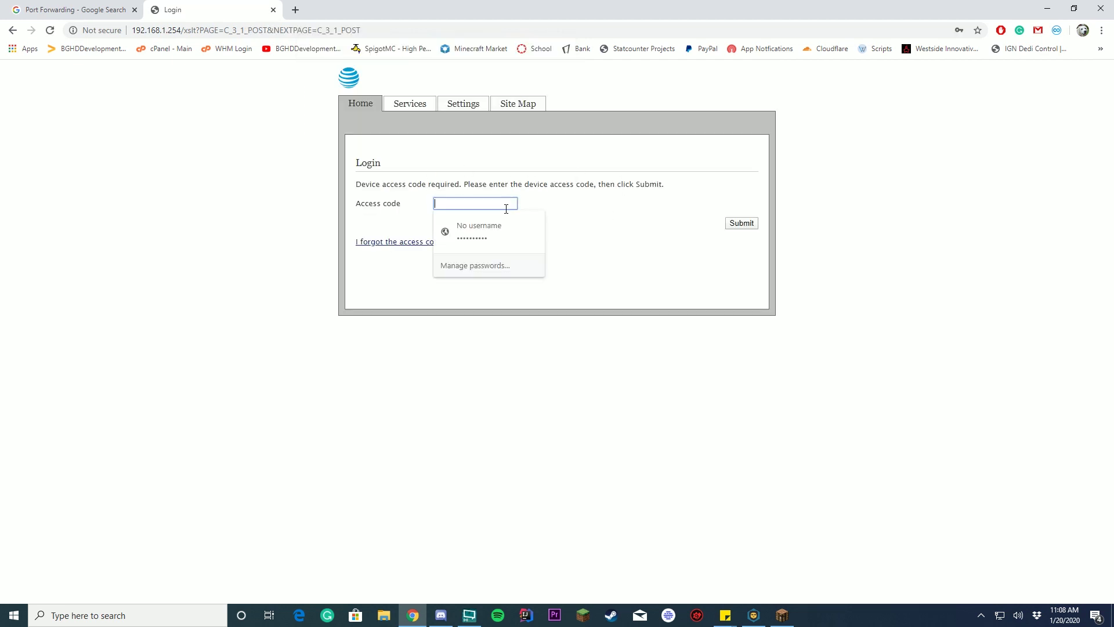
{"action": "left_click", "coordinate": [506, 227]}
{"action": "left_click", "coordinate": [741, 224]}
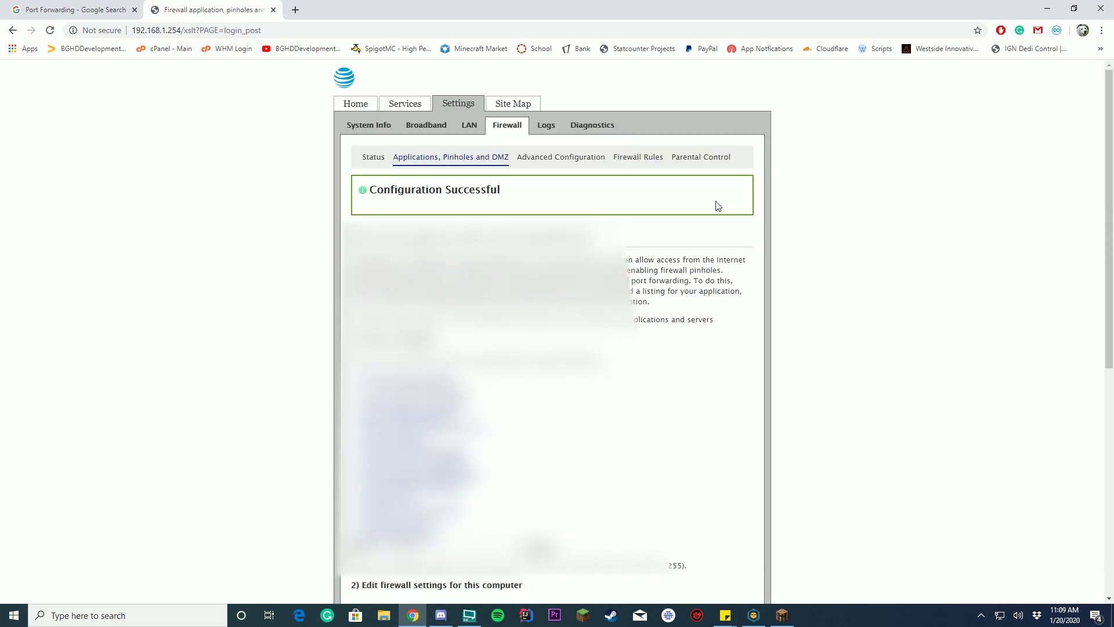
- Remove Age of Empires from the PC's hosted applications and submit the change
{"action": "scroll", "coordinate": [666, 193], "scroll_direction": "down", "scroll_amount": 6}
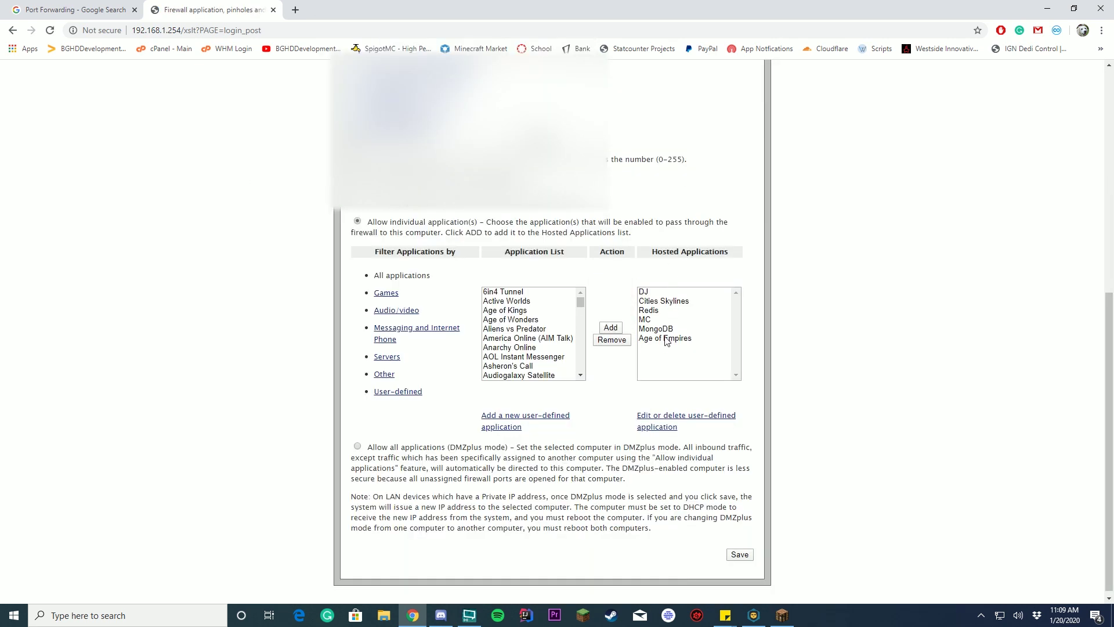
{"action": "left_click", "coordinate": [666, 338]}
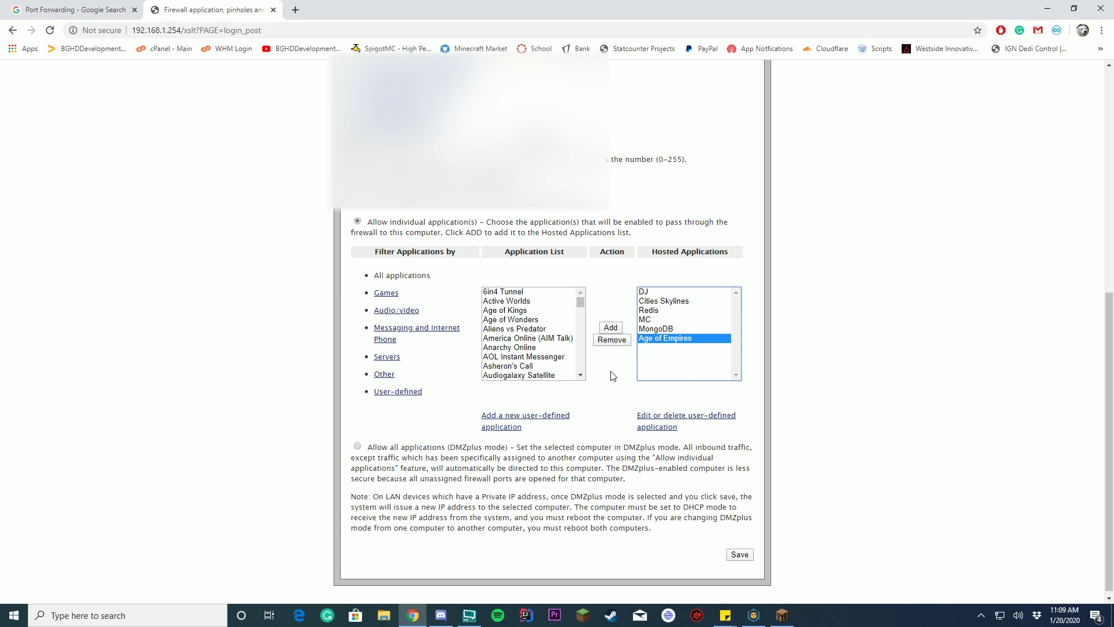
{"action": "left_click", "coordinate": [612, 340]}
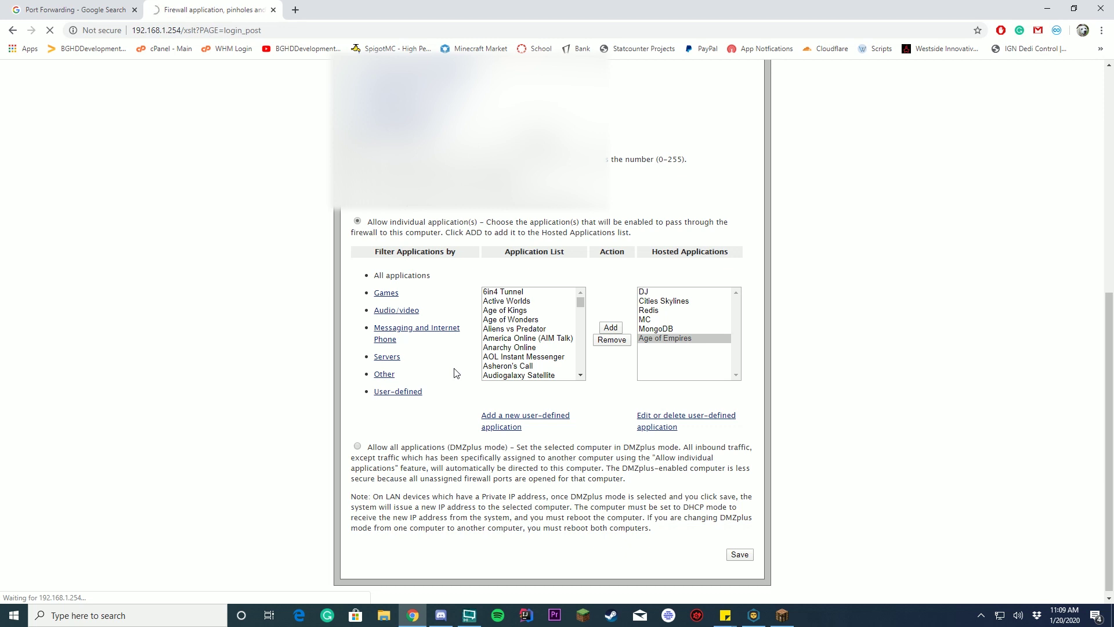
{"action": "left_click", "coordinate": [662, 320]}
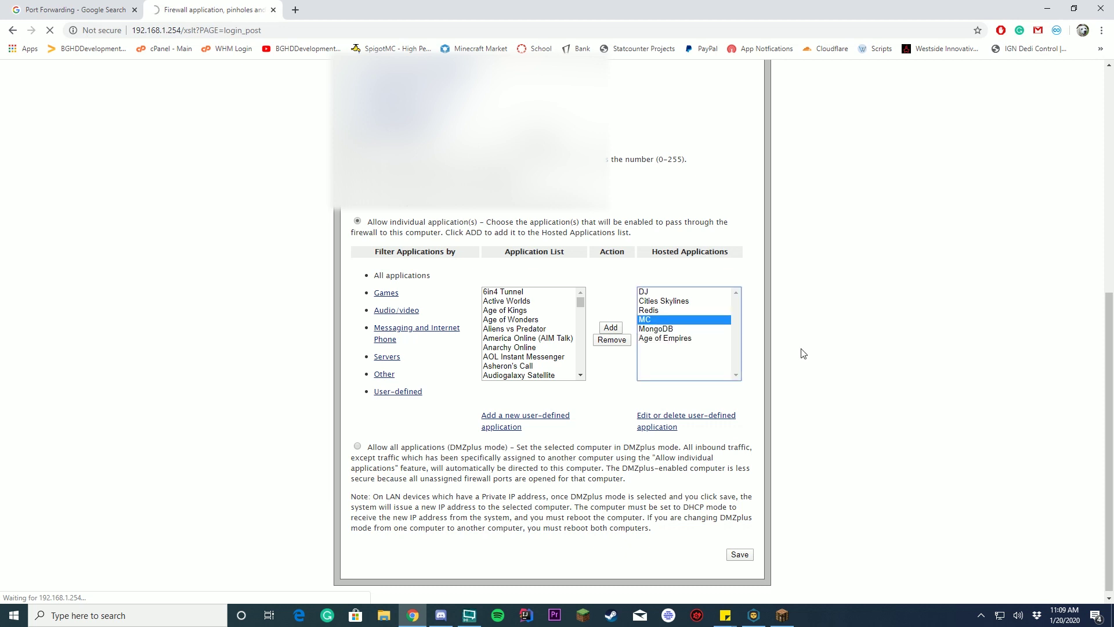
{"action": "left_click", "coordinate": [610, 339]}
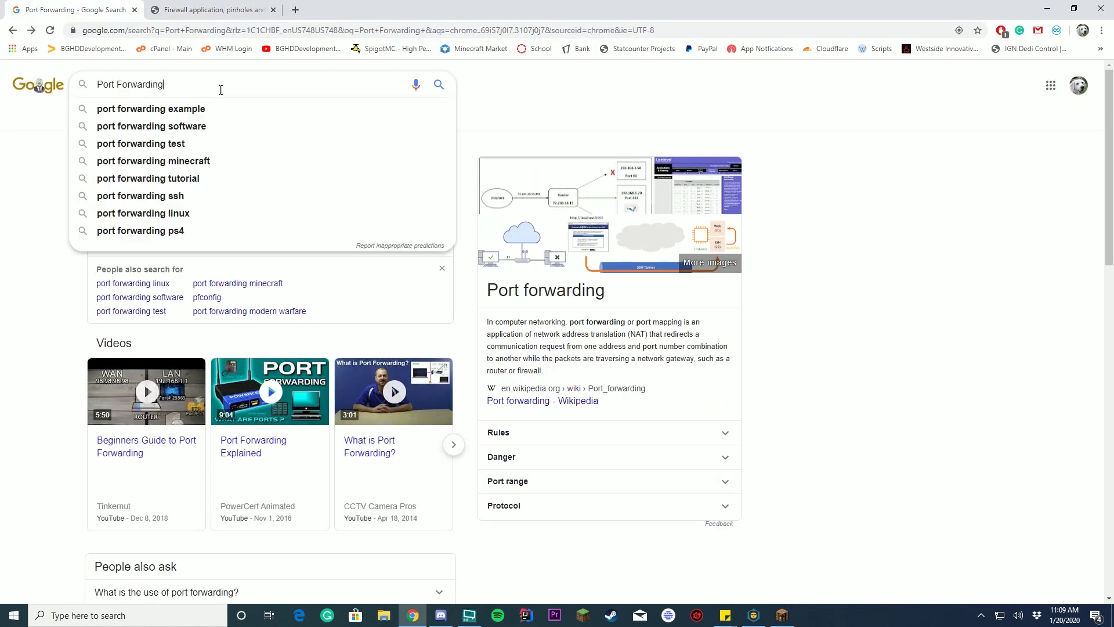
- Refine the search to 'port forwarding router att', then run 'port forwarding on at&t router bgw210'
{"action": "type", "text": "router"}
{"action": "key", "text": "Return"}
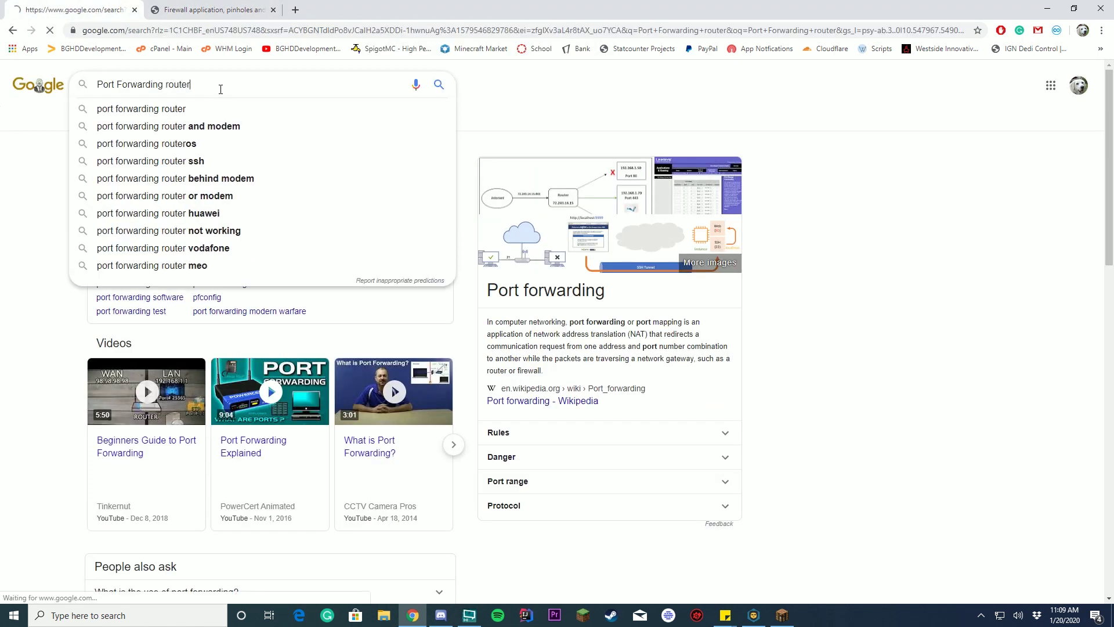
{"action": "scroll", "coordinate": [490, 226], "scroll_direction": "down", "scroll_amount": 5}
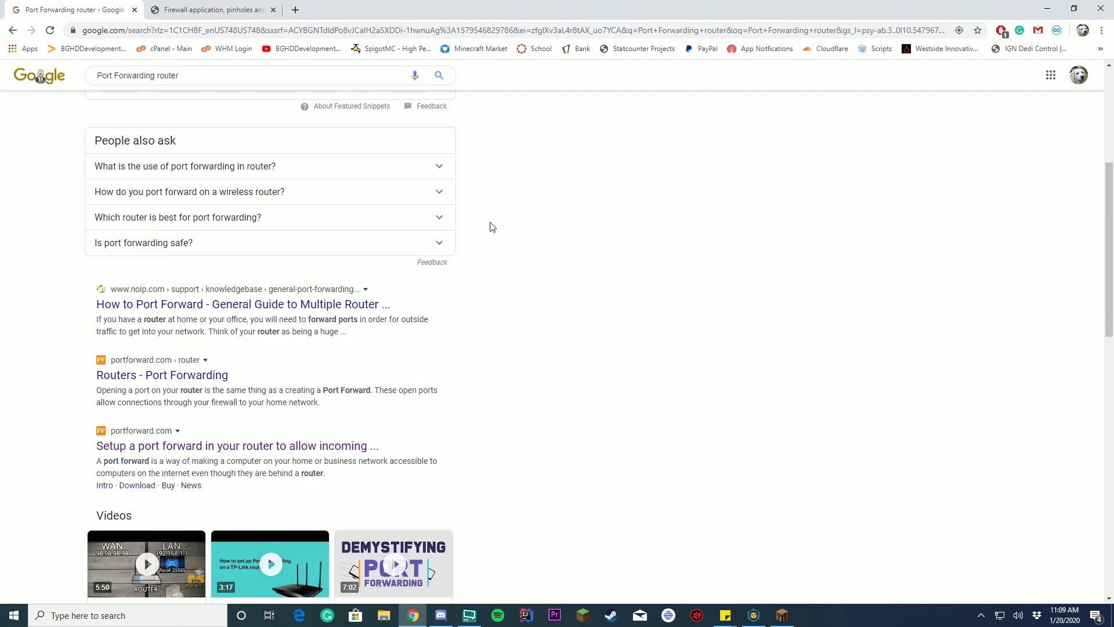
{"action": "scroll", "coordinate": [426, 207], "scroll_direction": "up", "scroll_amount": 5}
{"action": "left_click", "coordinate": [215, 90]}
{"action": "type", "text": "att"}
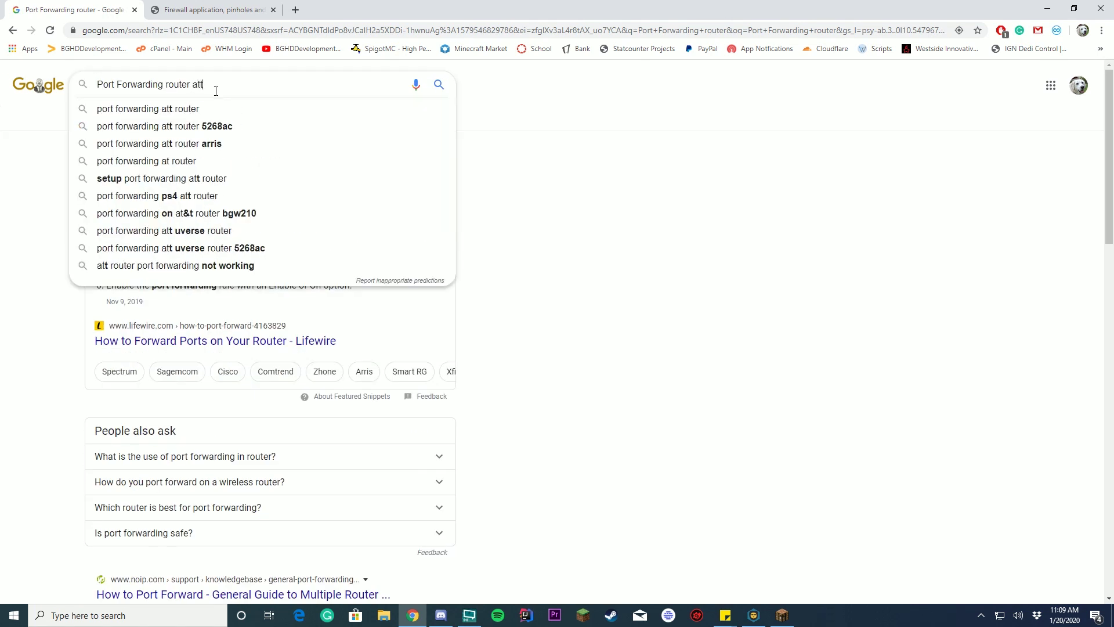
{"action": "key", "text": "Return"}
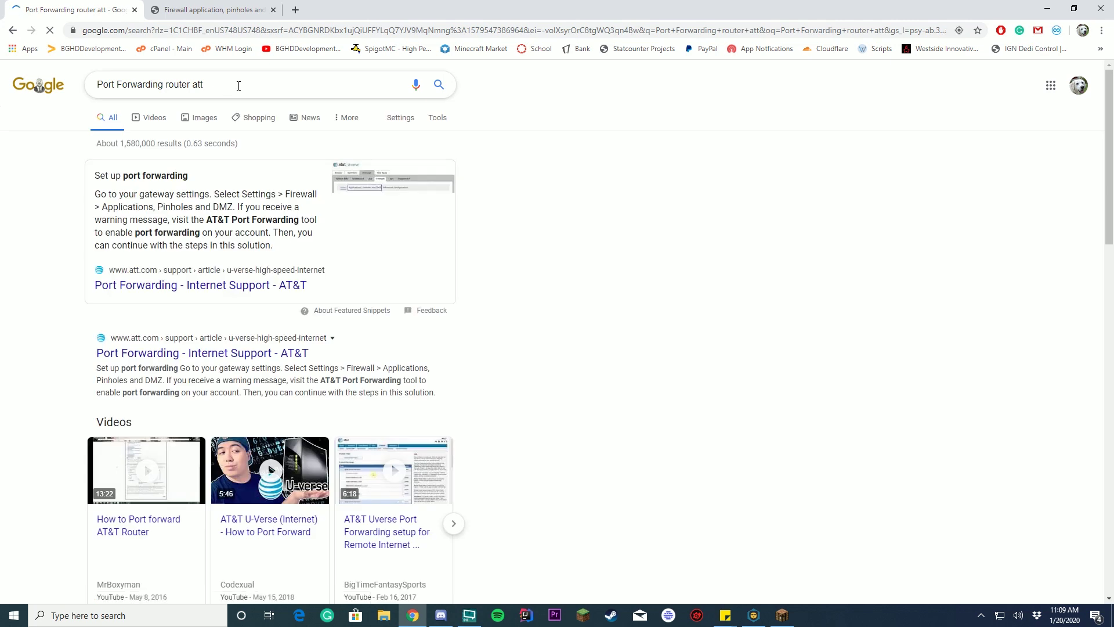
{"action": "left_click", "coordinate": [236, 86]}
{"action": "left_click", "coordinate": [249, 125]}
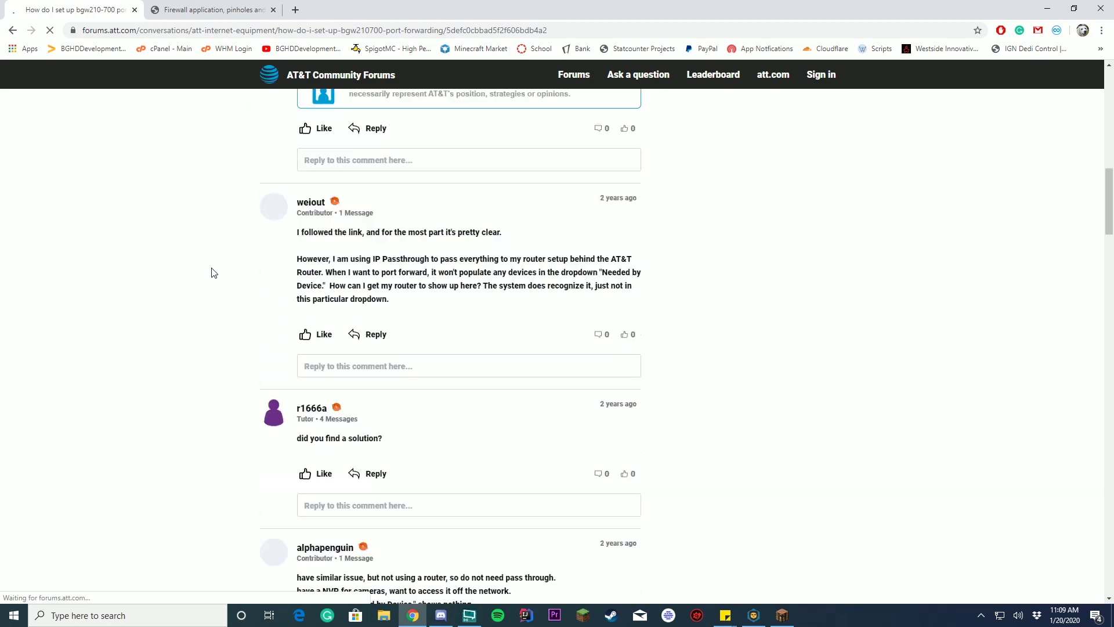
{"action": "scroll", "coordinate": [214, 273], "scroll_direction": "down", "scroll_amount": 20}
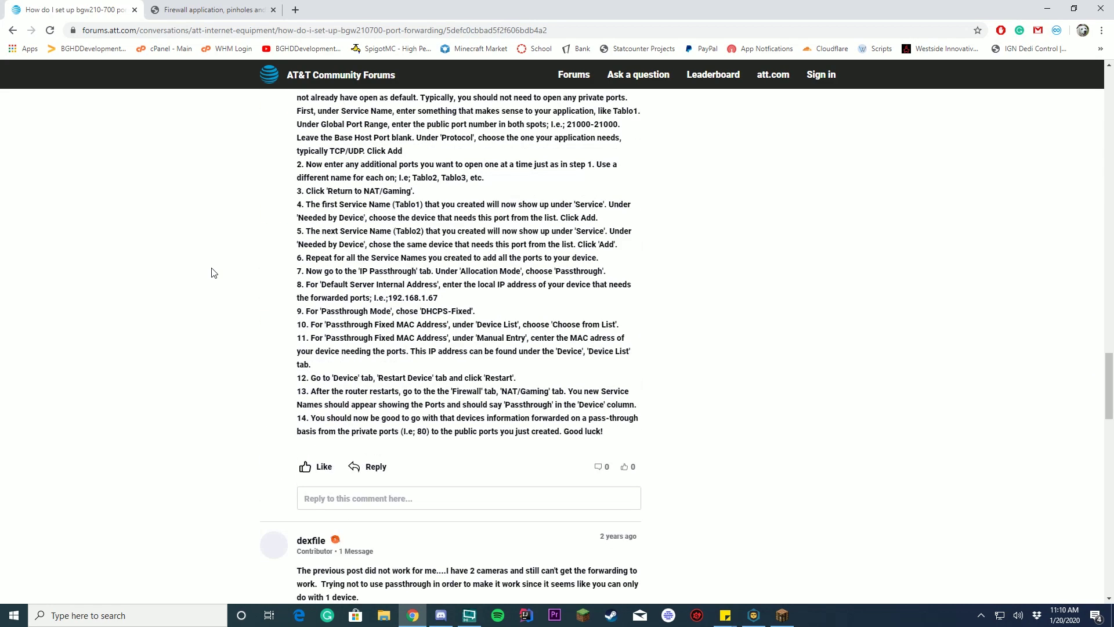
- Read the forum thread's 14-step BGW210 port-forwarding answer, then return to the Google results
{"action": "scroll", "coordinate": [372, 277], "scroll_direction": "up", "scroll_amount": 1}
{"action": "left_click_drag", "start_coordinate": [293, 155], "coordinate": [511, 462]}
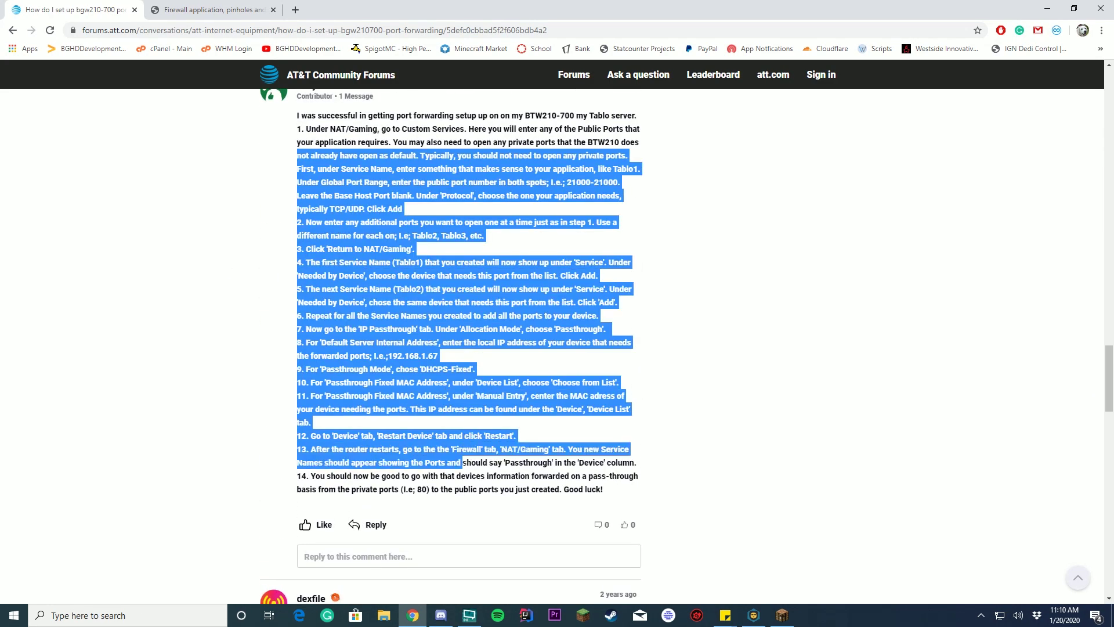
{"action": "left_click", "coordinate": [701, 317]}
{"action": "key", "text": "alt+Left"}
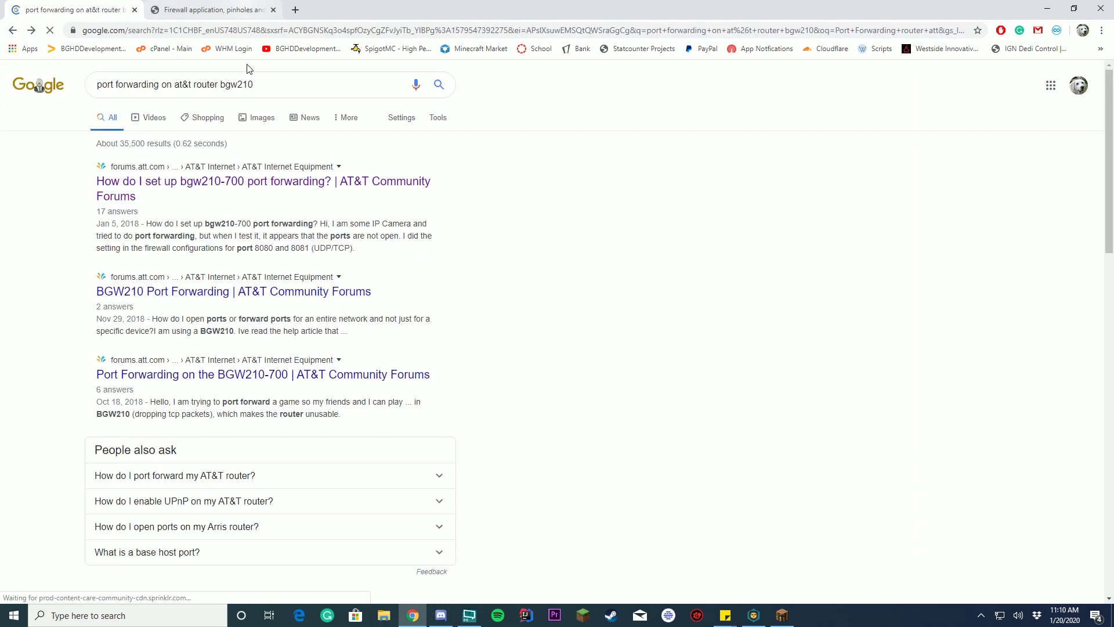